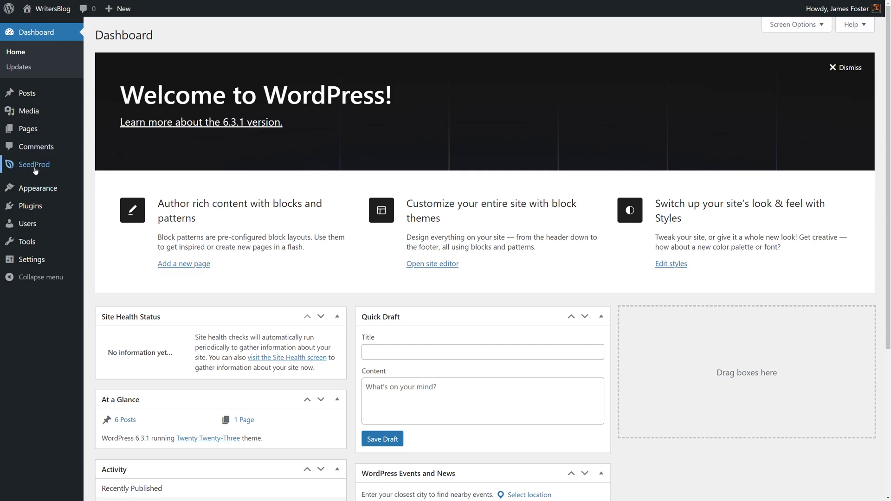
# Step: Open Posts > All Posts to look over the six published posts
pyautogui.moveTo(35, 171)
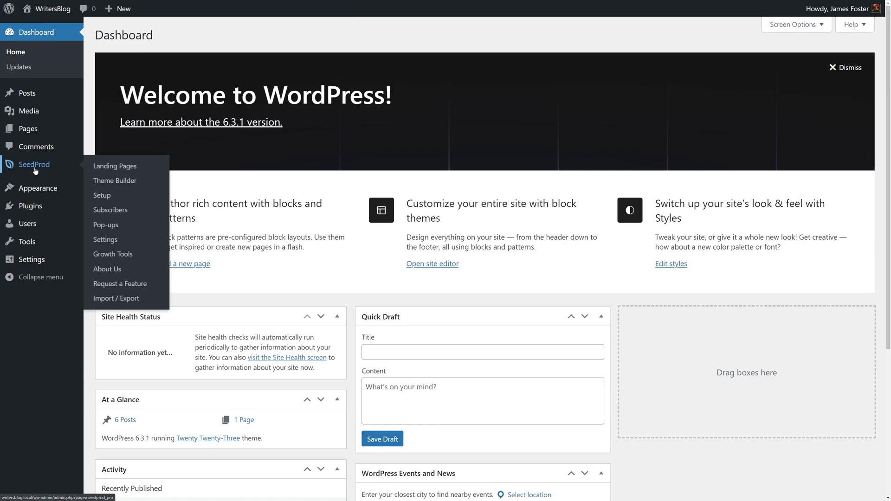
pyautogui.moveTo(32, 94)
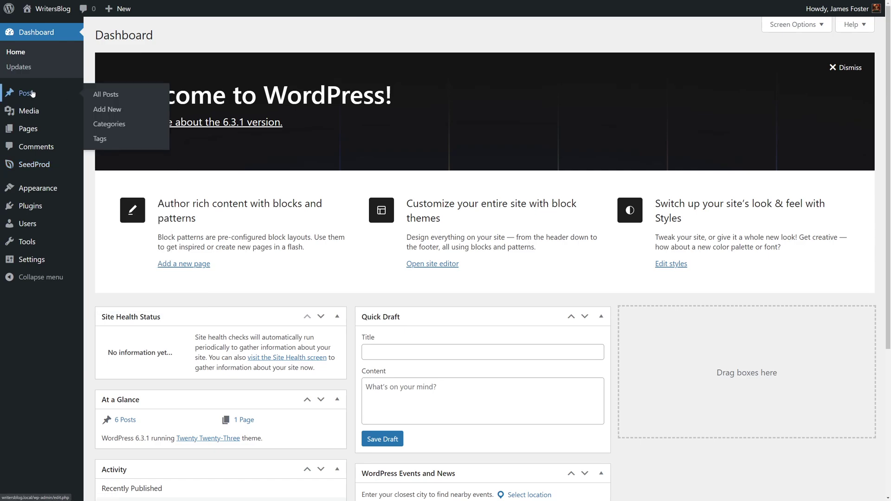
pyautogui.click(108, 95)
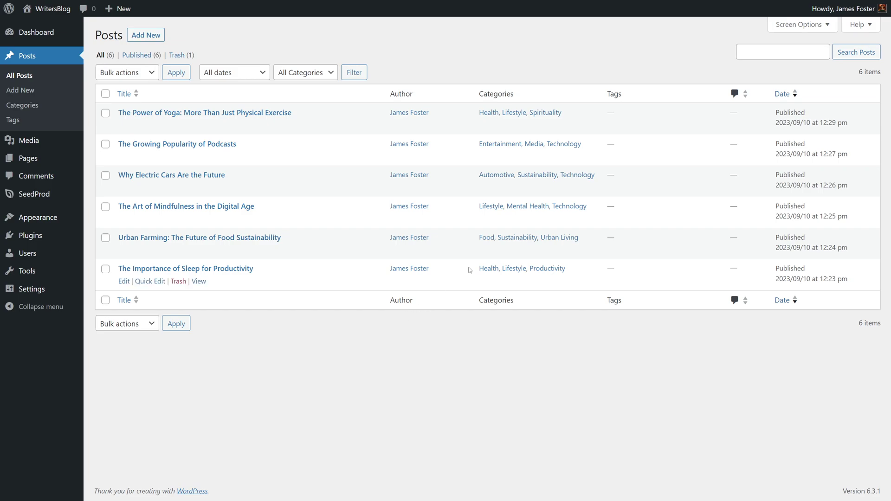
pyautogui.moveTo(847, 11)
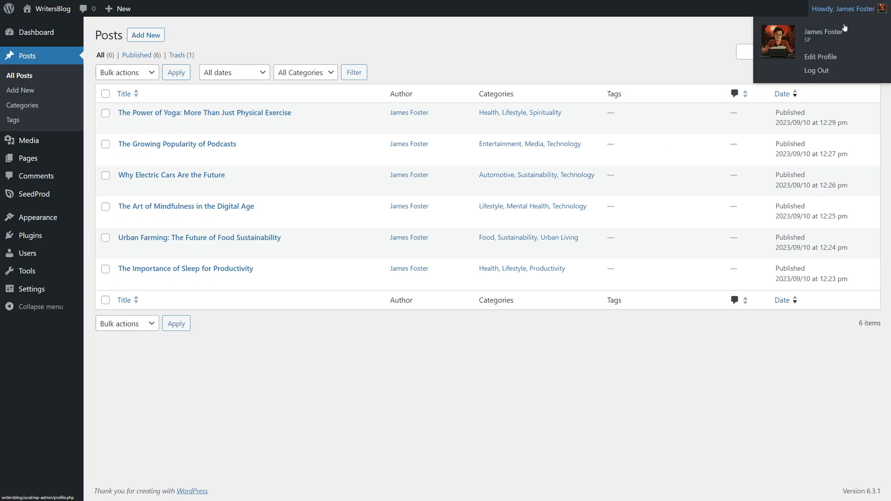
# Step: Open the user's profile page and scroll through its name, biography and picture
pyautogui.click(822, 58)
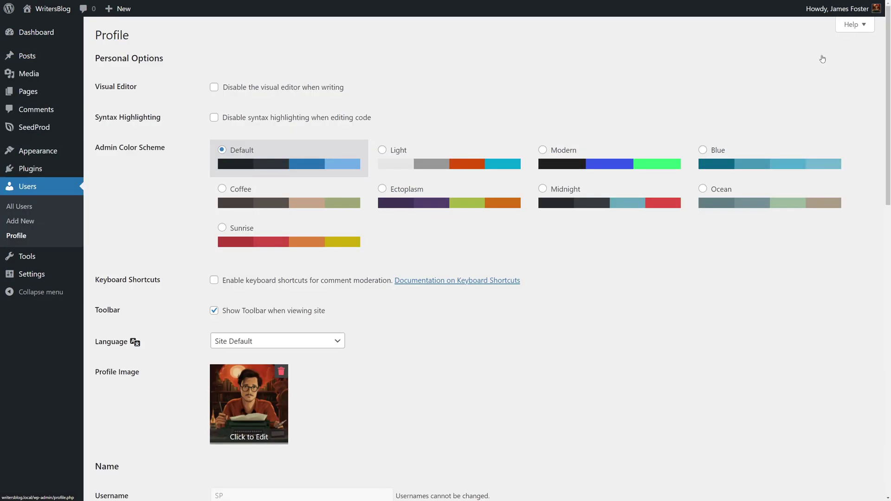
pyautogui.scroll(-5, 889, 103)
pyautogui.scroll(-5, 889, 103)
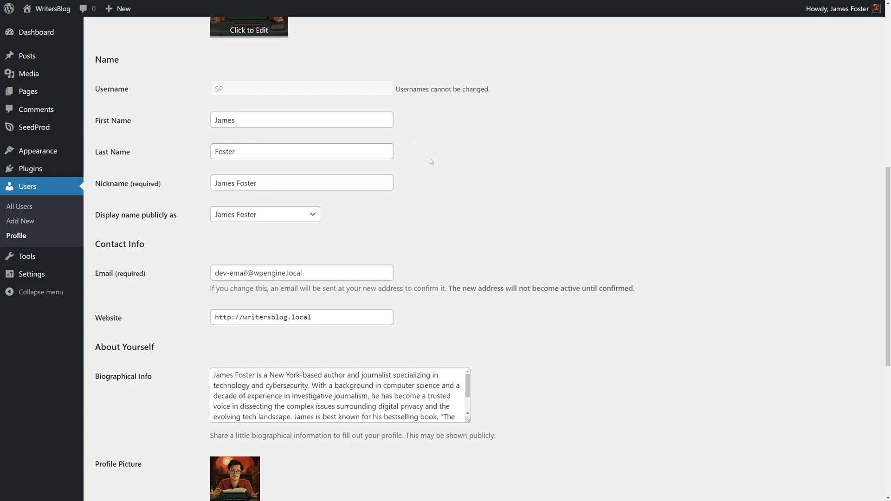
pyautogui.scroll(-5, 396, 245)
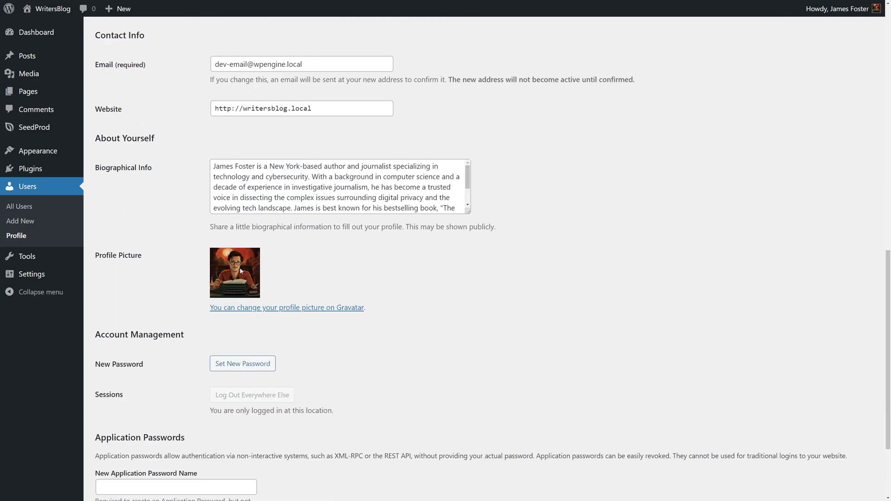
pyautogui.scroll(2, 241, 271)
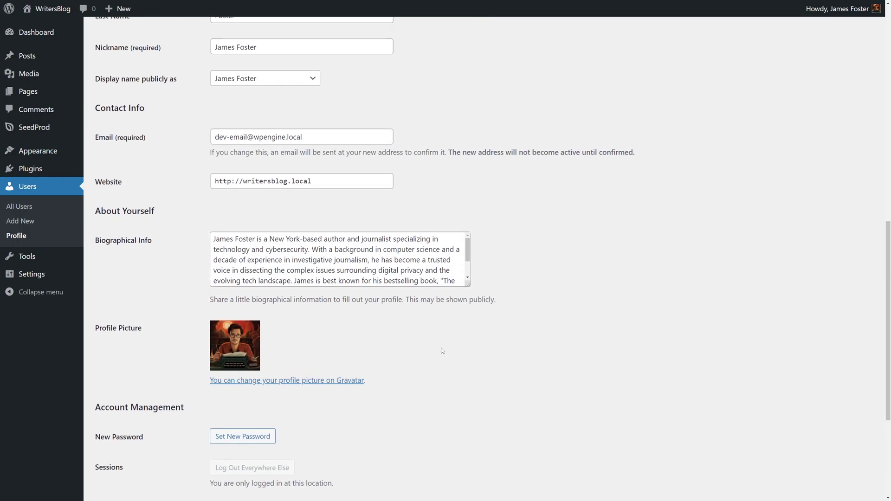
pyautogui.scroll(8, 442, 351)
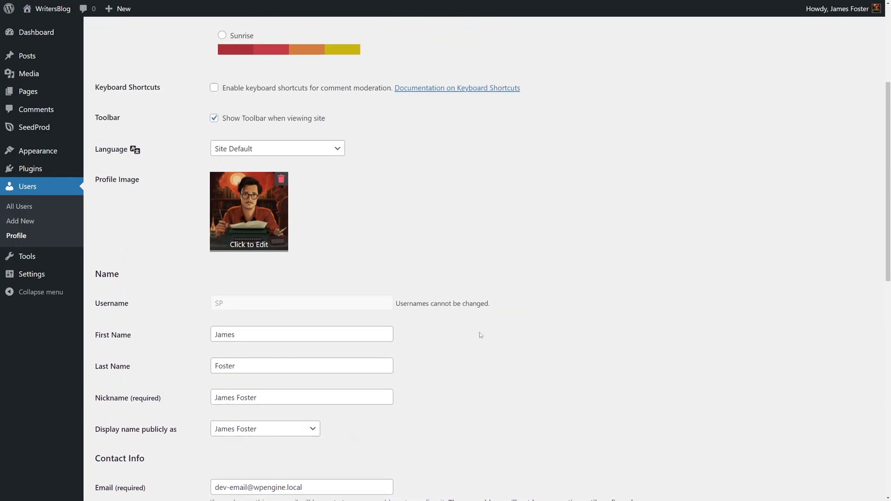
pyautogui.scroll(1, 479, 332)
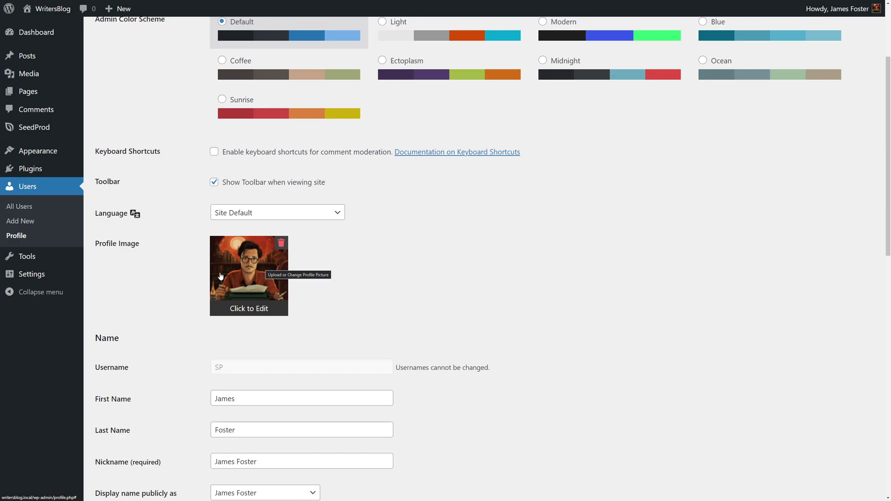
# Step: Go to the Installed Plugins list
pyautogui.moveTo(86, 169)
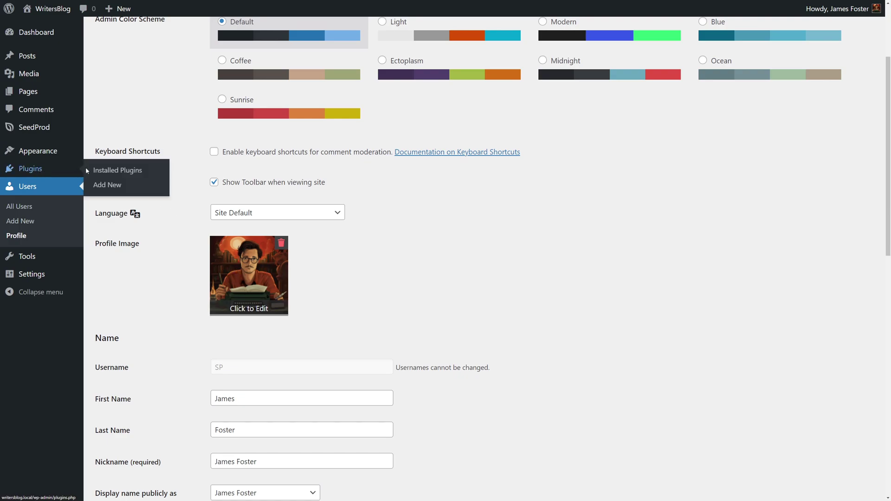
pyautogui.click(118, 170)
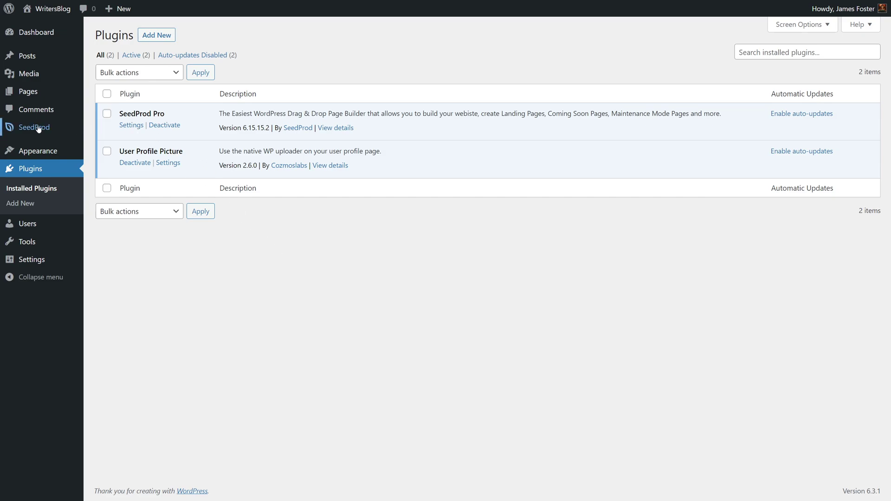
pyautogui.moveTo(36, 128)
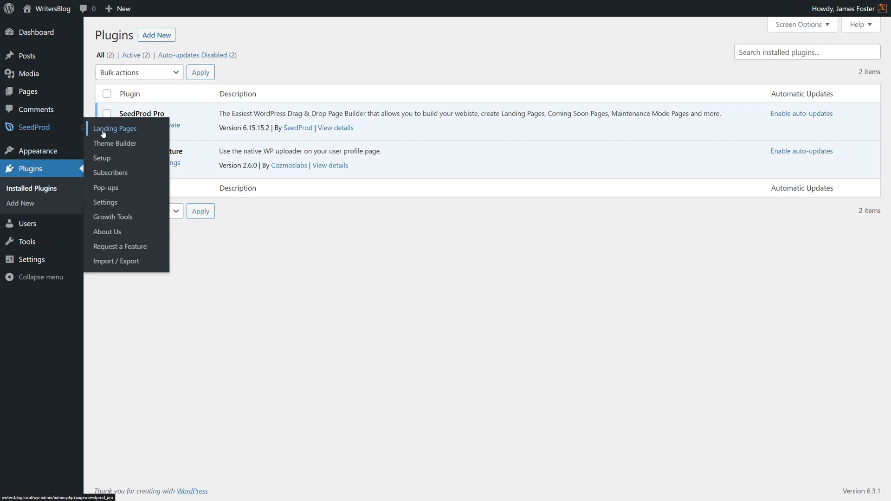
# Step: In the SeedProd Theme Builder, browse the template kits for the Yoga & Wellness Theme
pyautogui.click(118, 145)
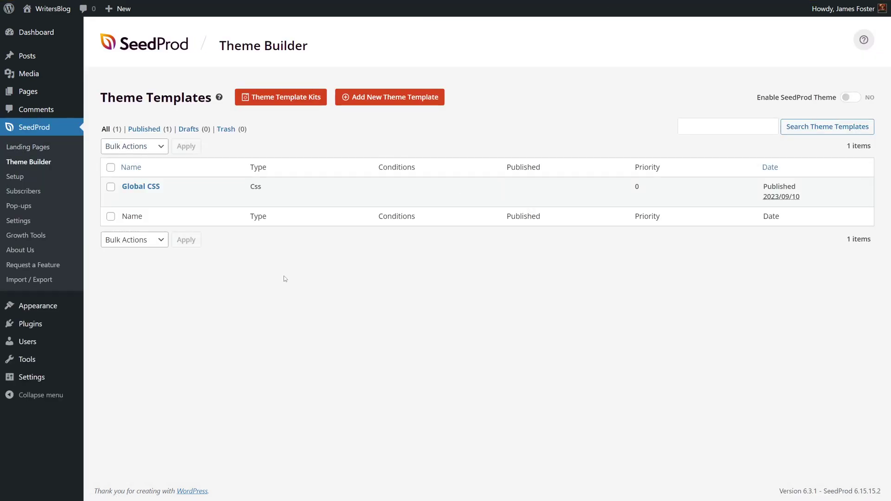
pyautogui.click(283, 105)
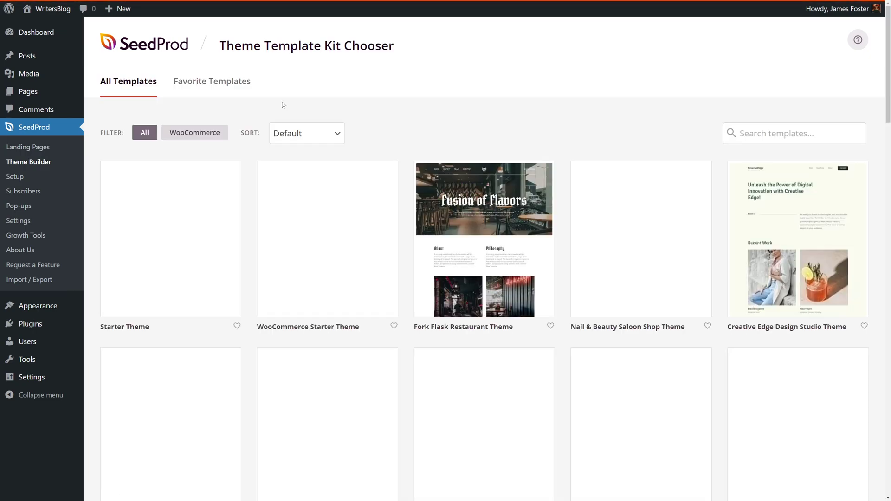
pyautogui.scroll(-5, 888, 31)
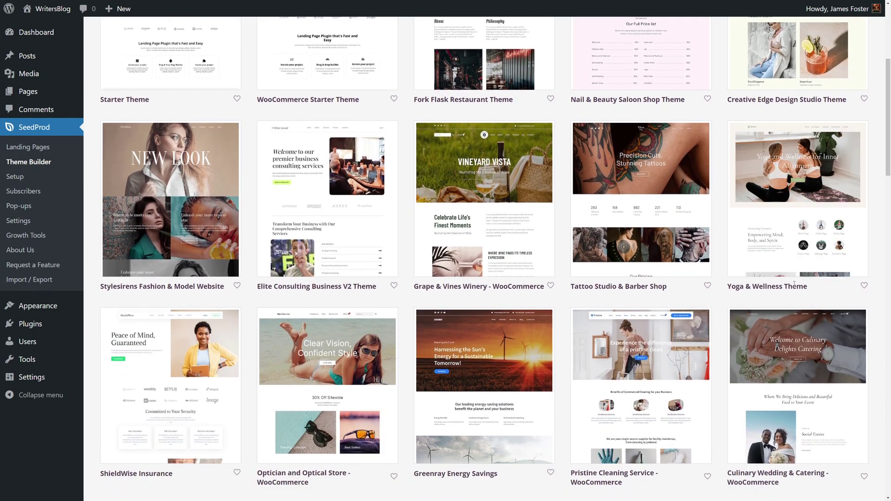
pyautogui.moveTo(787, 215)
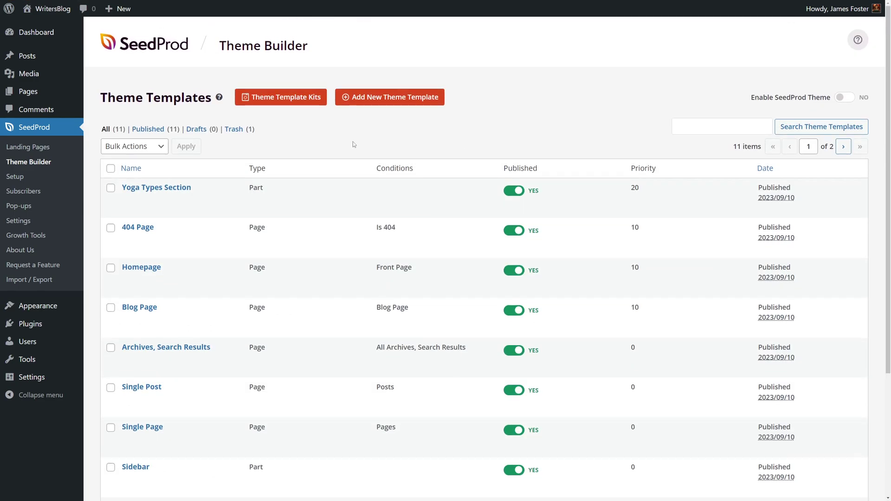
# Step: Create a new theme template named 'Authors - Custom' of type Author Page
pyautogui.click(401, 103)
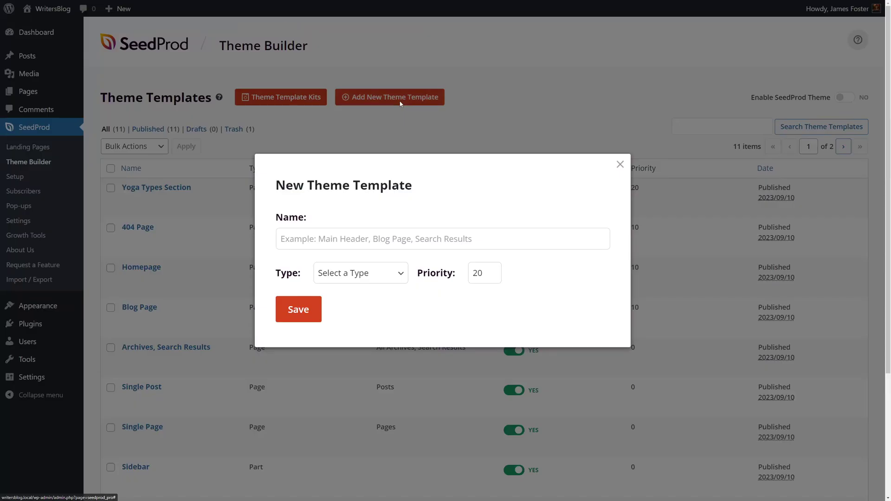
pyautogui.write('Authors - Custom')
pyautogui.click(396, 279)
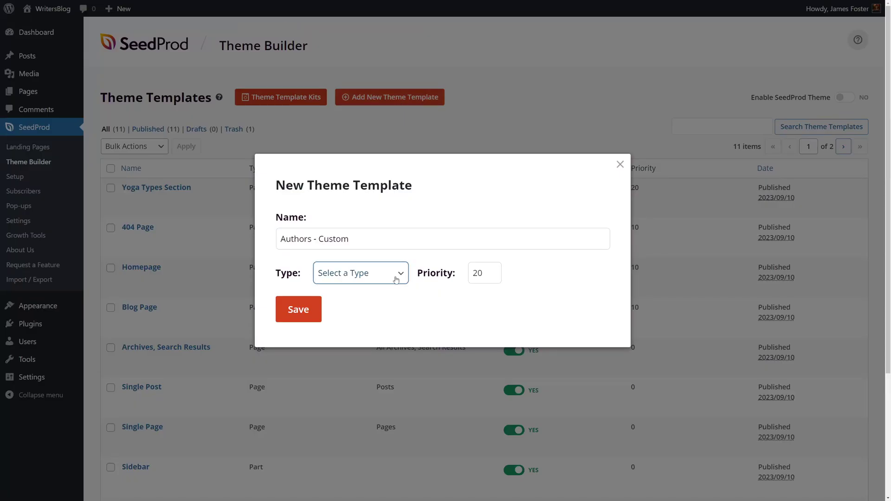
pyautogui.click(396, 278)
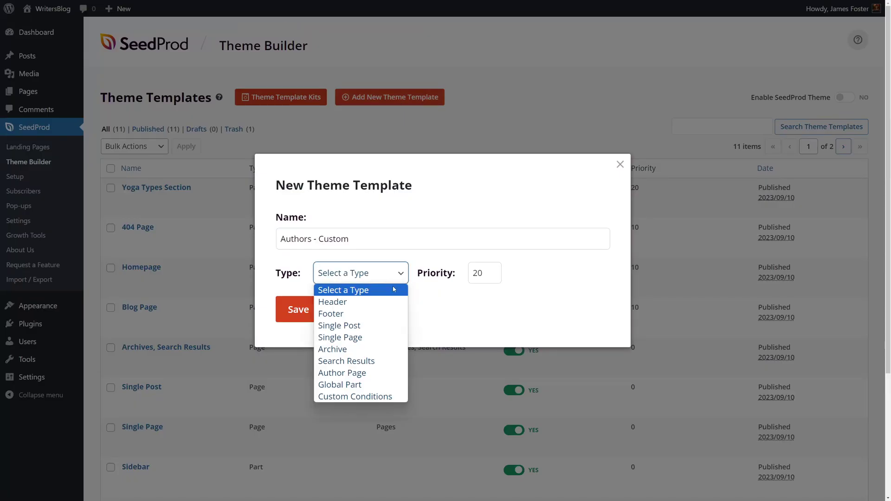
pyautogui.click(380, 373)
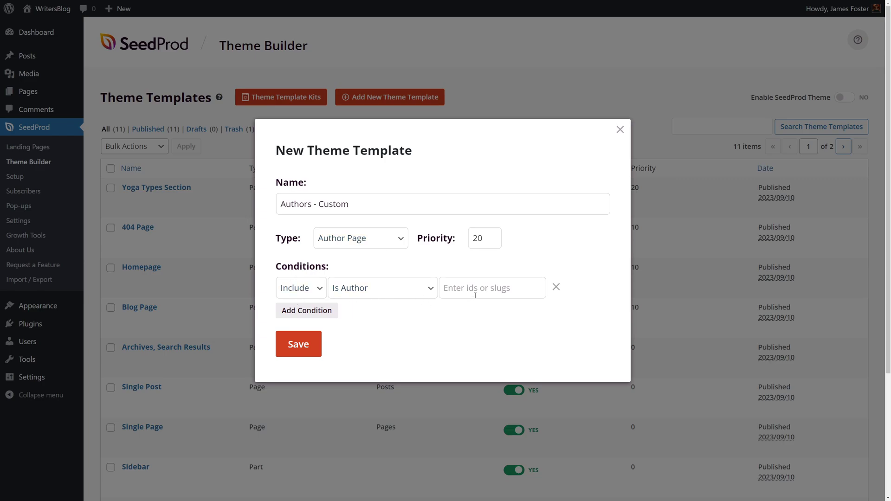
pyautogui.click(490, 289)
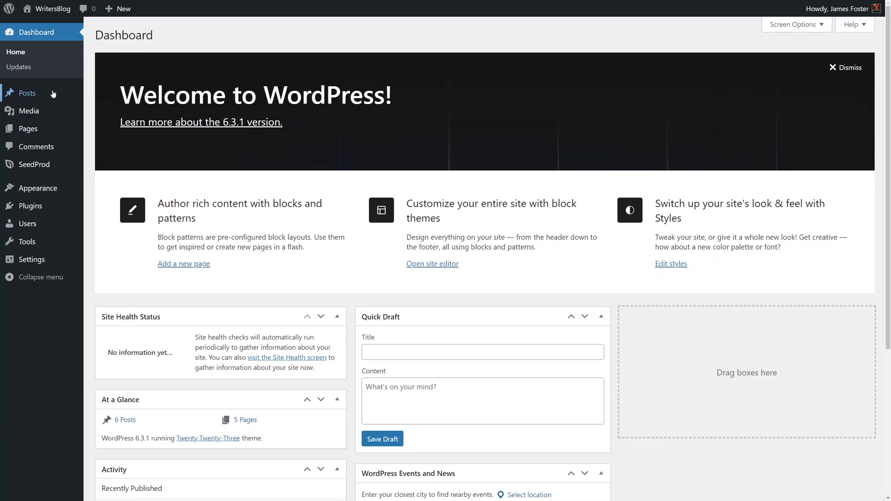
# Step: Check the posts' author, then enter author id 1 in the condition and save the template
pyautogui.moveTo(27, 92)
pyautogui.click(113, 95)
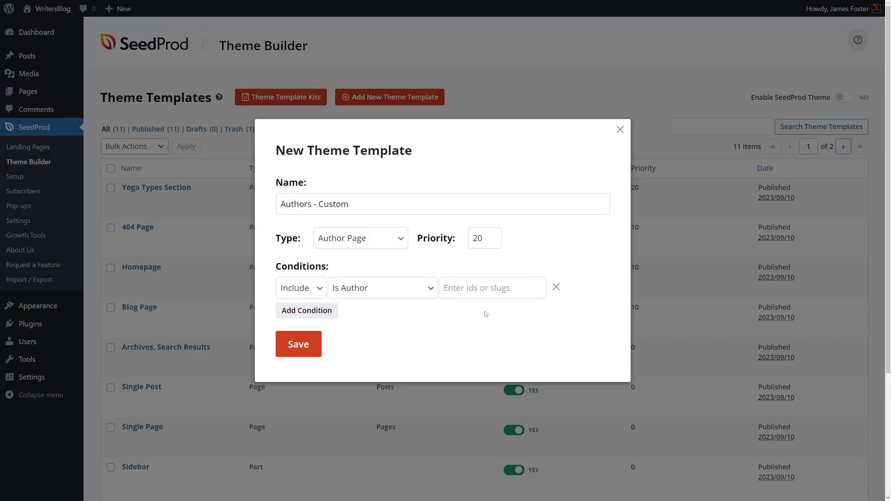
pyautogui.click(472, 289)
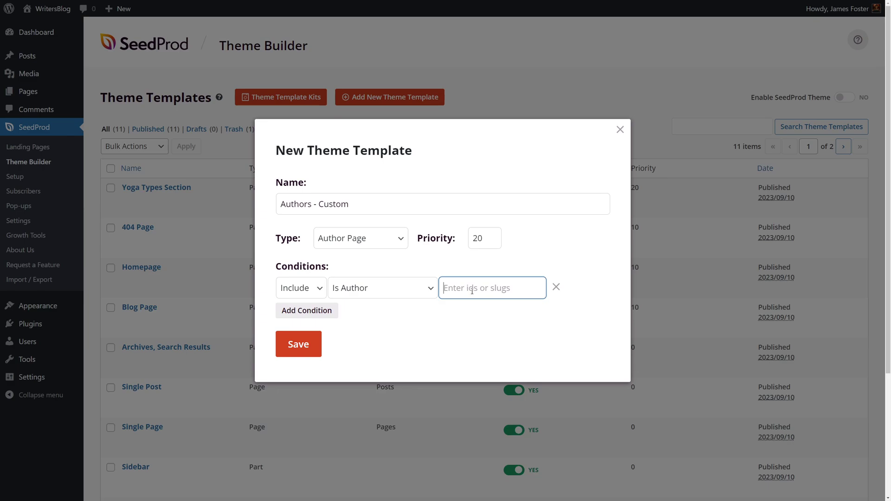
pyautogui.write('1')
pyautogui.click(524, 317)
pyautogui.click(298, 343)
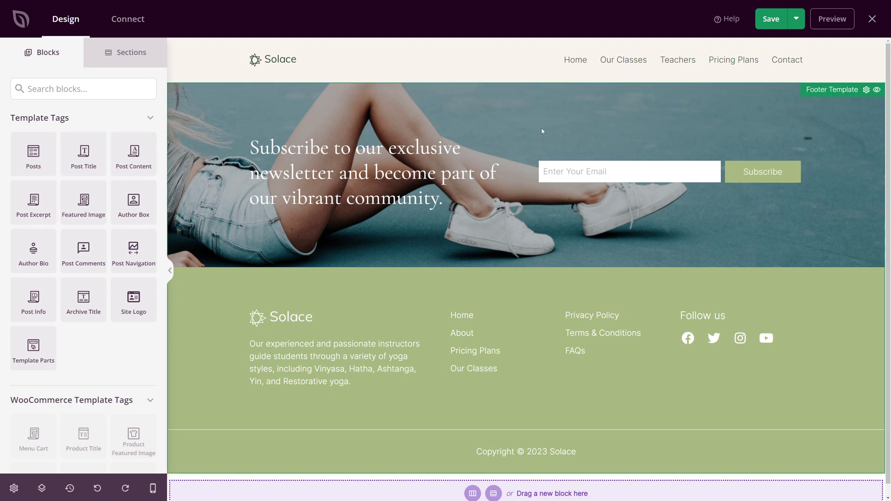
# Step: Insert a 1/3–2/3 two-column section into the Authors - Custom template
pyautogui.scroll(-1, 483, 325)
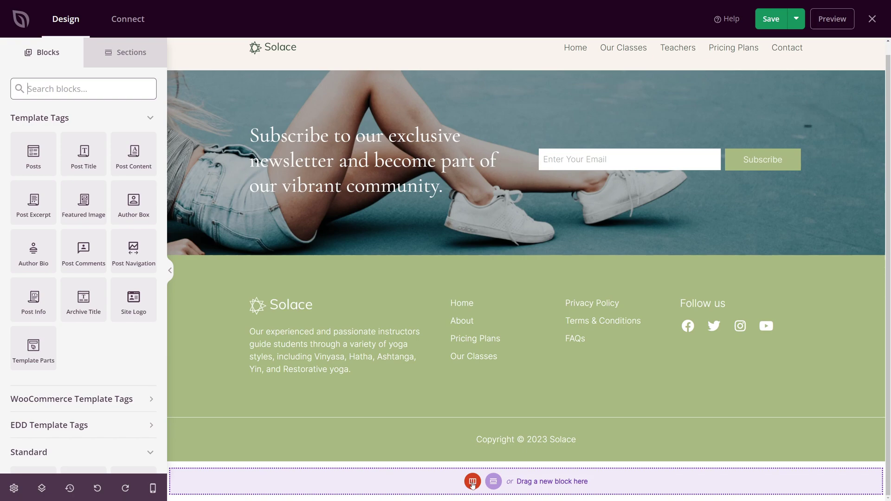
pyautogui.click(473, 482)
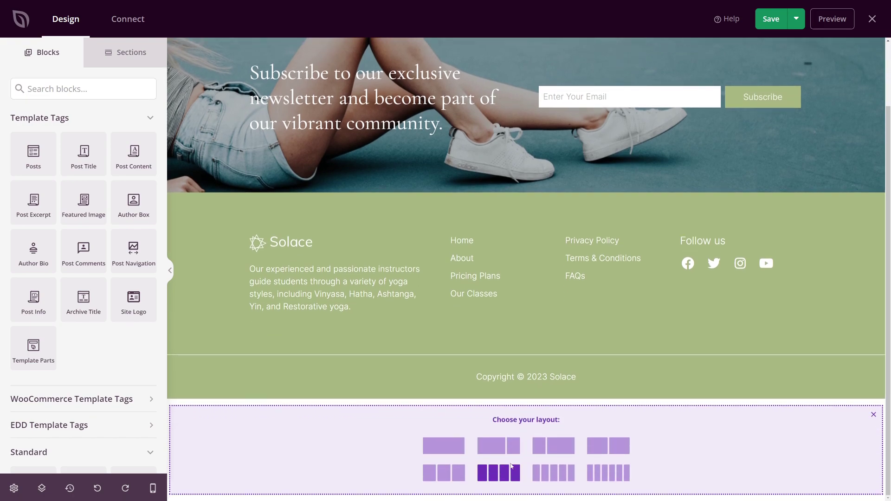
pyautogui.click(551, 447)
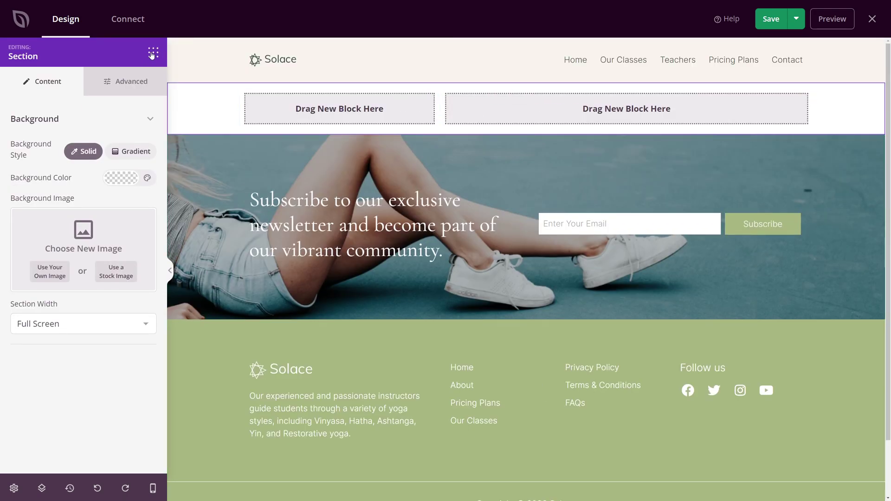
pyautogui.click(152, 54)
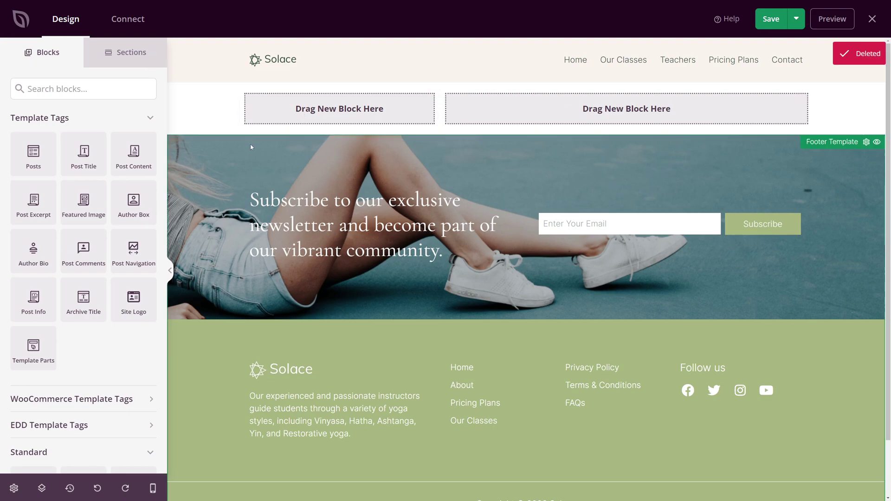
# Step: Drop an Author Box into the left column, keeping picture, name, div tag and no link
pyautogui.moveTo(133, 202); pyautogui.dragTo(299, 115)
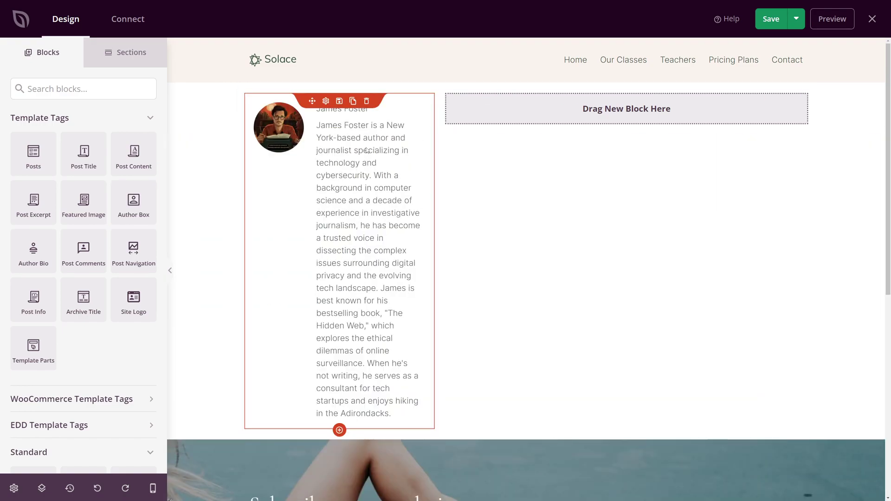
pyautogui.click(326, 101)
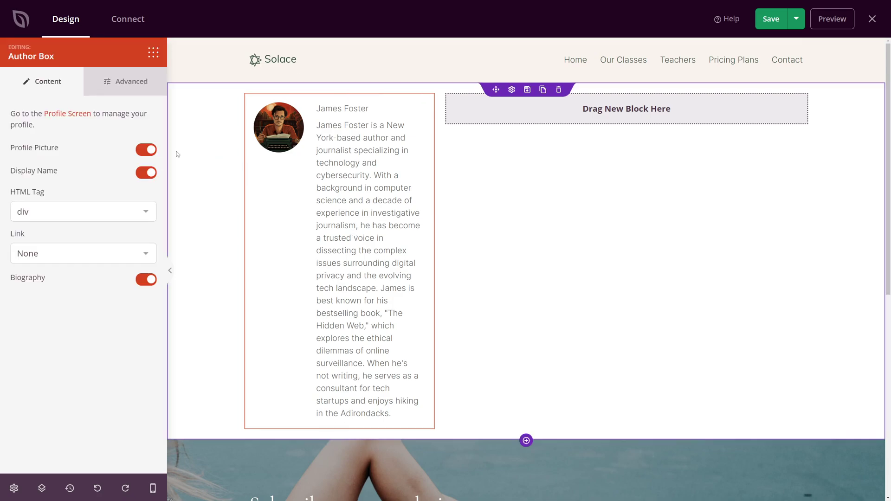
pyautogui.click(150, 150)
pyautogui.click(149, 151)
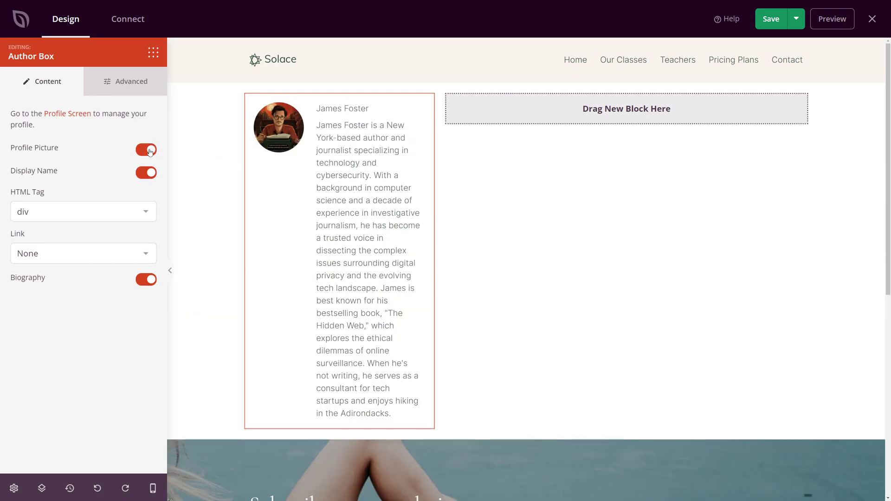
pyautogui.click(146, 173)
pyautogui.click(146, 173)
pyautogui.click(116, 214)
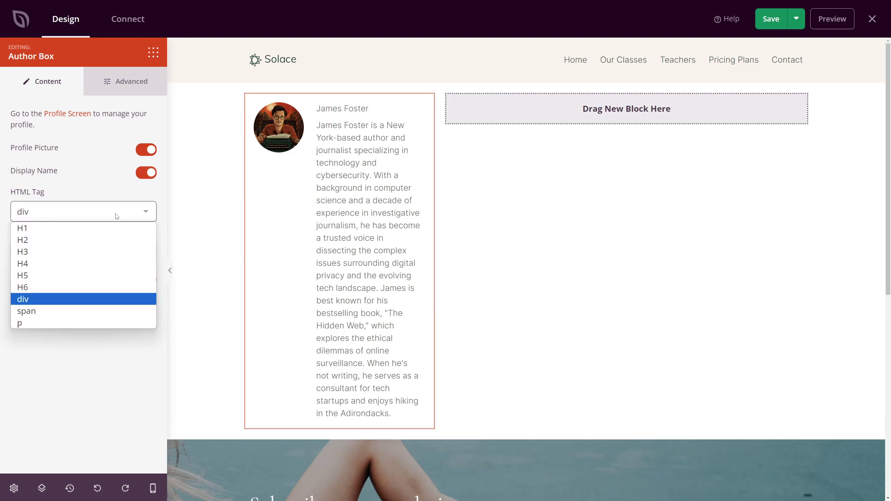
pyautogui.click(116, 217)
pyautogui.click(120, 255)
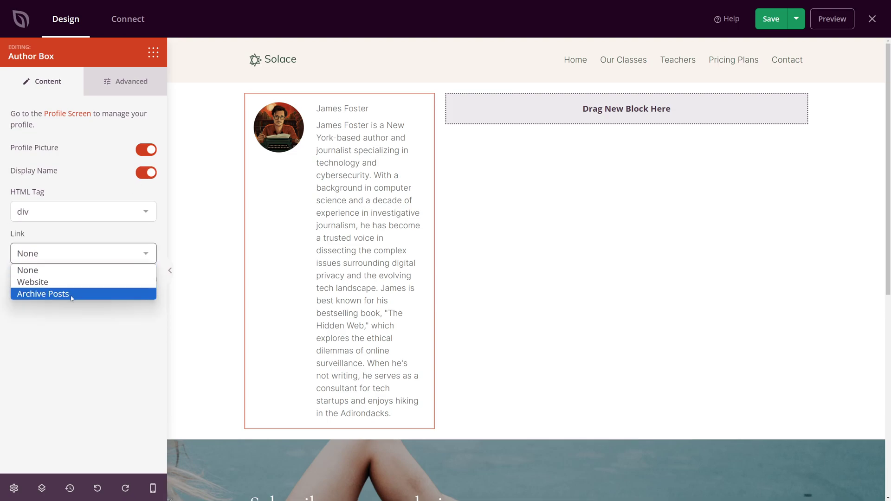
pyautogui.click(103, 254)
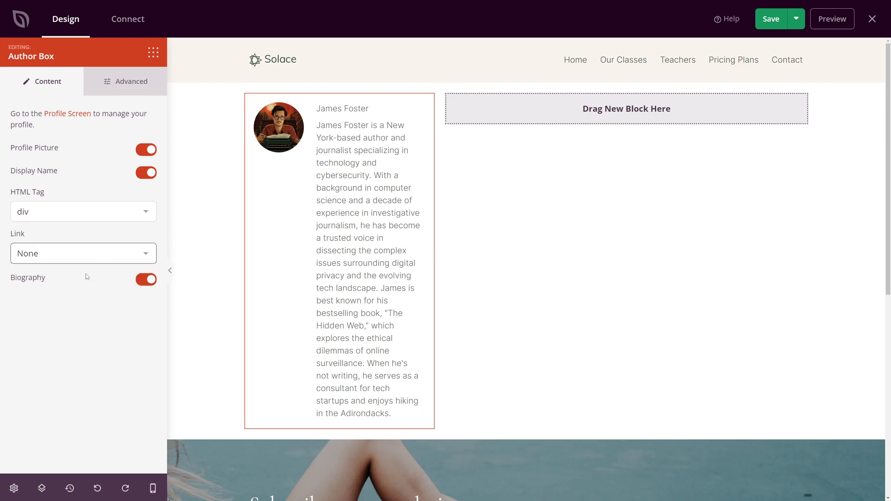
# Step: Set the author name typography size to 19 and the biography size to 11
pyautogui.click(124, 86)
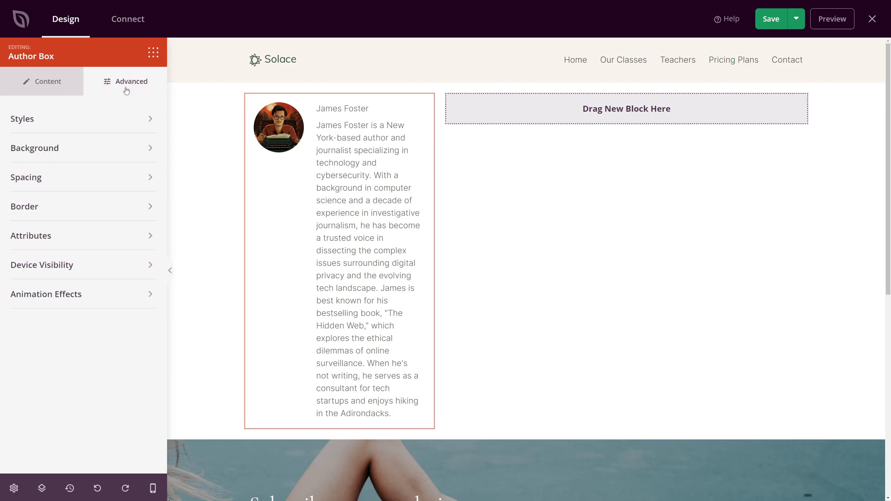
pyautogui.click(51, 124)
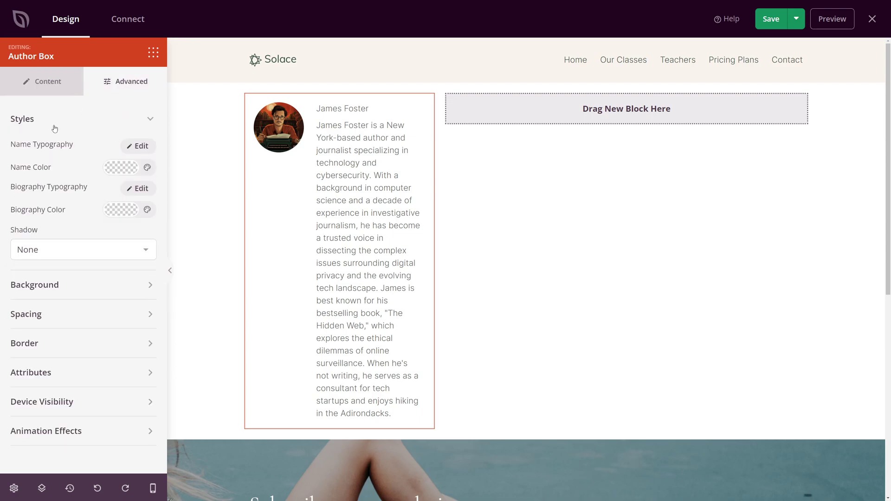
pyautogui.click(137, 148)
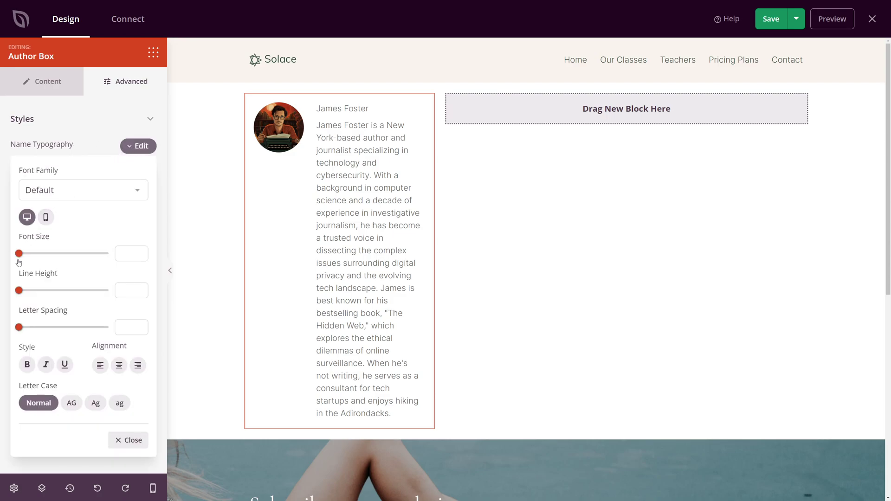
pyautogui.moveTo(19, 254); pyautogui.dragTo(33, 258)
pyautogui.click(137, 146)
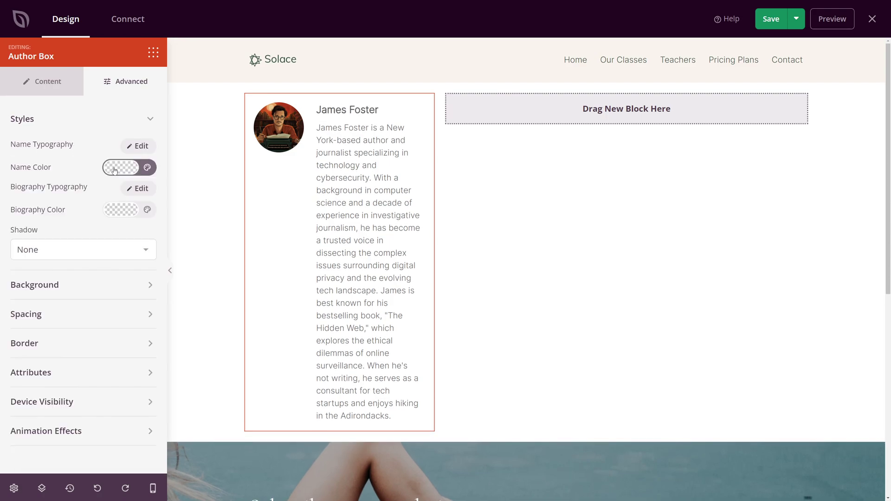
pyautogui.click(138, 188)
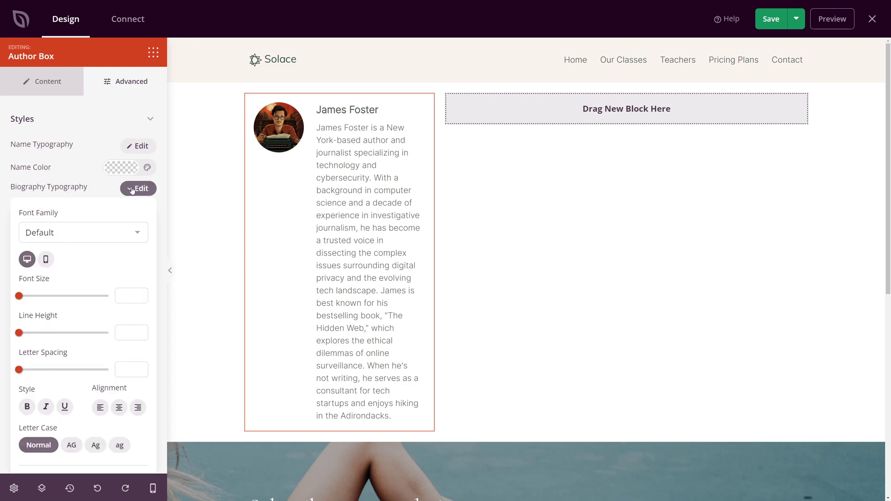
pyautogui.moveTo(19, 296)
pyautogui.mouseDown()
pyautogui.moveTo(35, 297)
pyautogui.moveTo(21, 300)
pyautogui.mouseUp()
pyautogui.click(138, 188)
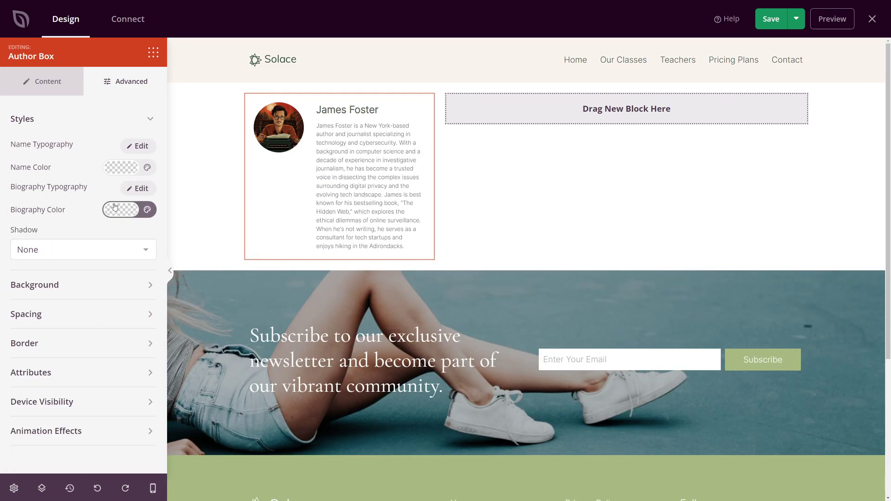
# Step: Give the author box a light grey background and a border radius of 25
pyautogui.click(139, 122)
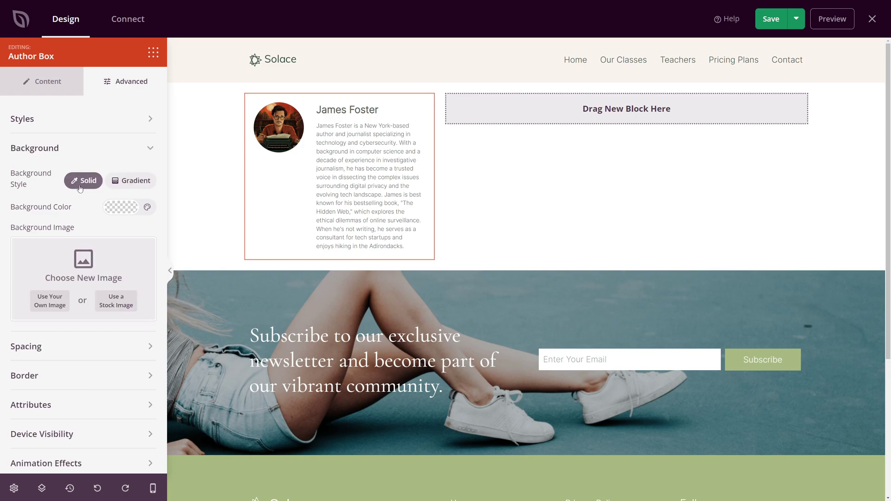
pyautogui.click(115, 211)
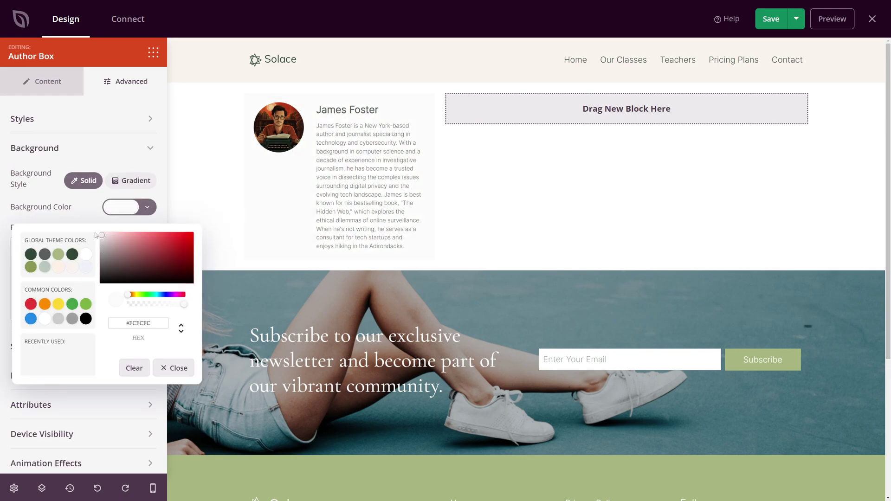
pyautogui.click(101, 238)
pyautogui.click(74, 206)
pyautogui.click(74, 207)
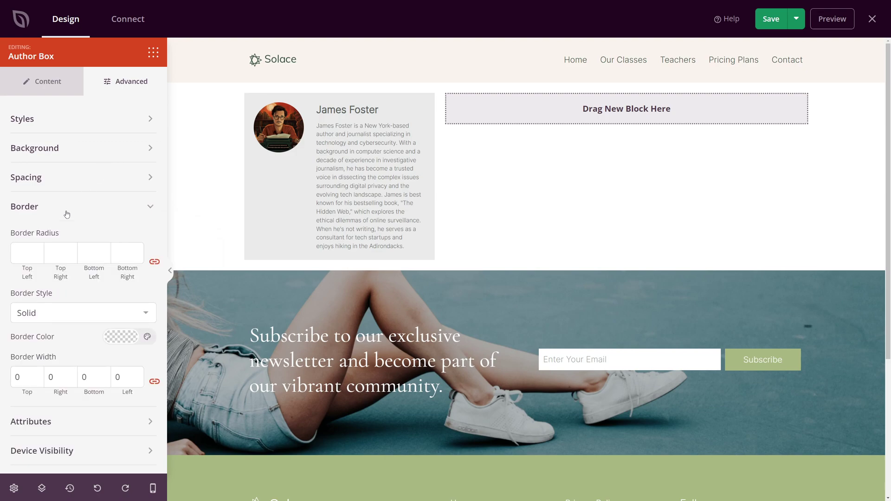
pyautogui.click(26, 252)
pyautogui.write('25')
pyautogui.press('Escape')
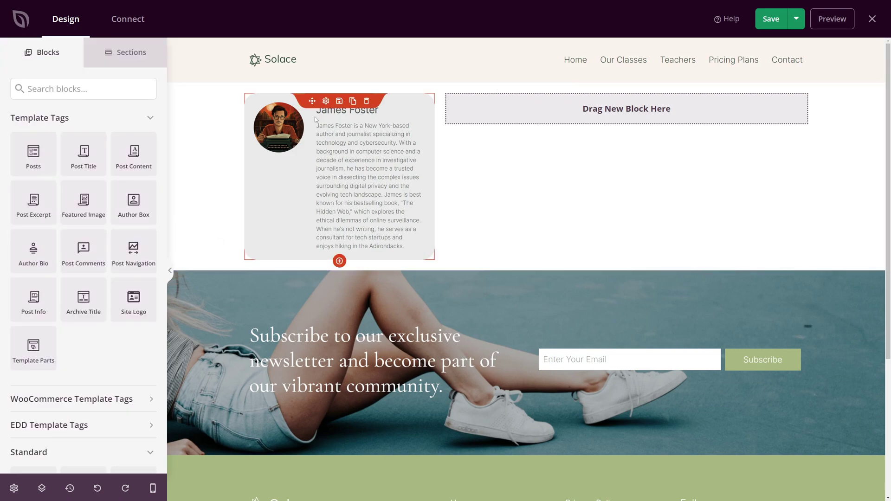
# Step: Add an 'Author Articles' headline to the right column at font size 32
pyautogui.scroll(-6, 114, 225)
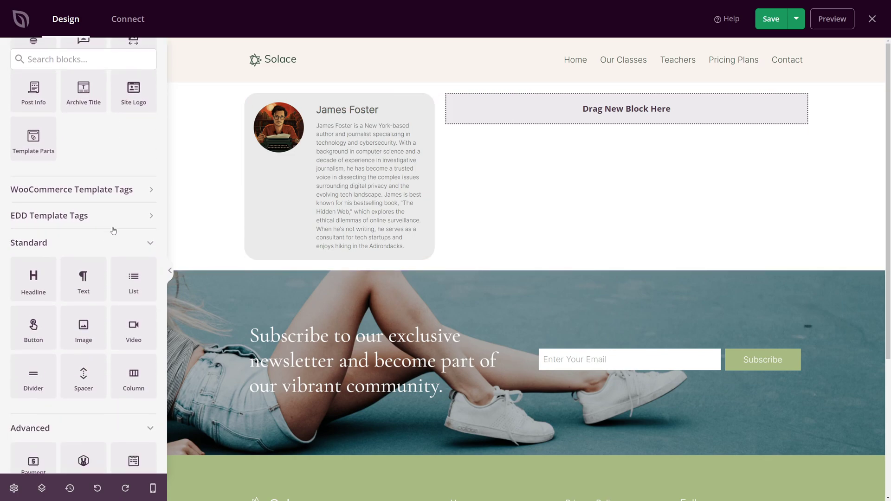
pyautogui.click(36, 209)
pyautogui.tripleClick(124, 187)
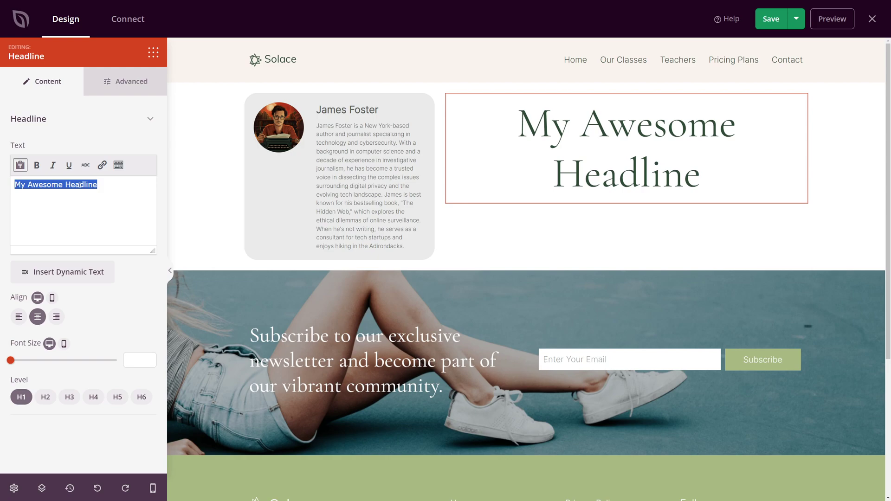
pyautogui.write('Author Articles')
pyautogui.moveTo(10, 360); pyautogui.dragTo(50, 363)
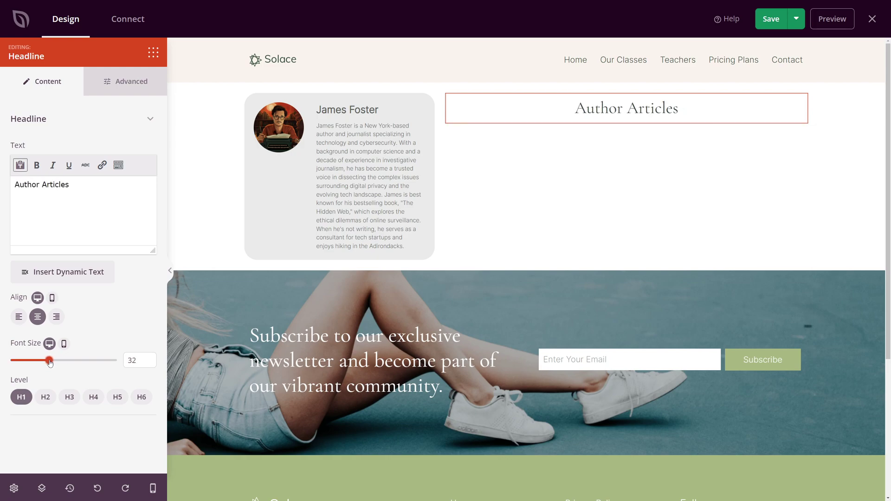
pyautogui.press('Escape')
# Step: Place a Divider block beneath the Author Articles headline
pyautogui.click(63, 89)
pyautogui.write('divid')
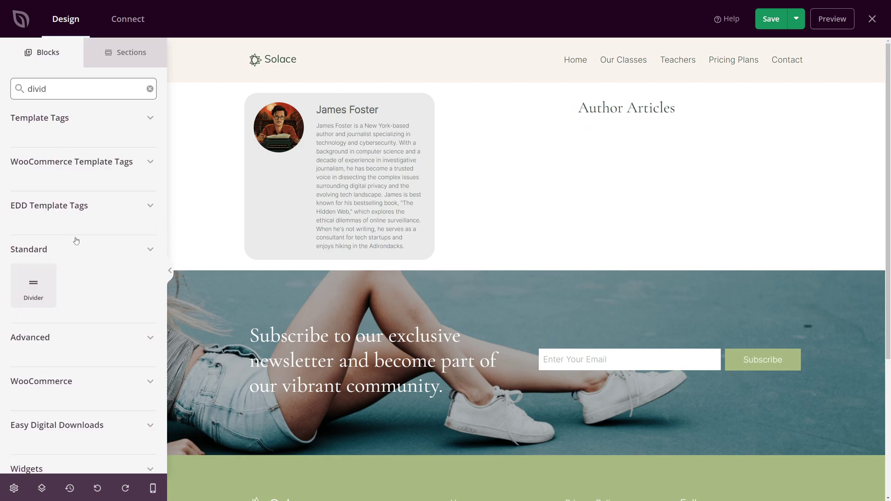
pyautogui.moveTo(44, 288); pyautogui.dragTo(634, 124)
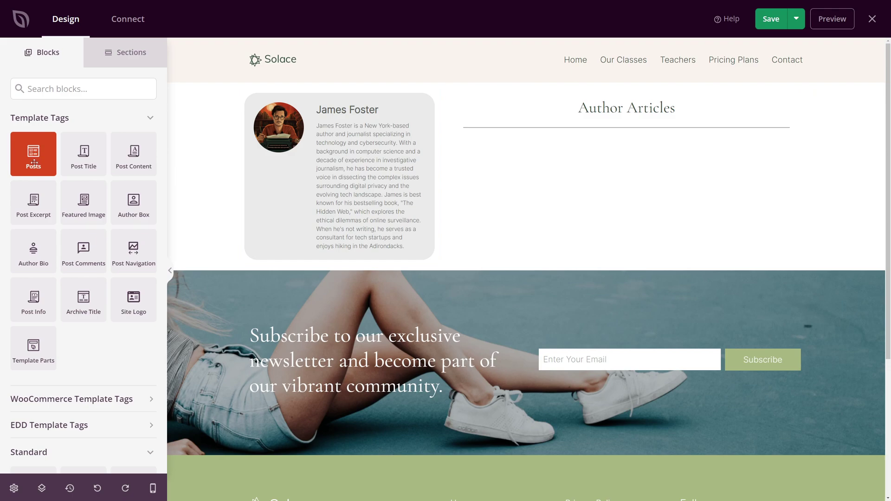
# Step: Place a Posts block under the divider and open its settings down to Layout
pyautogui.moveTo(34, 153); pyautogui.dragTo(655, 160)
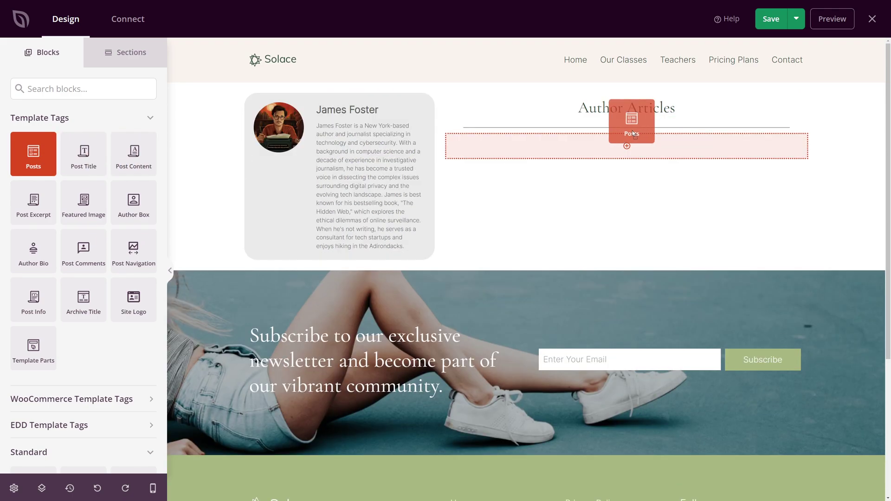
pyautogui.moveTo(634, 133); pyautogui.dragTo(633, 135)
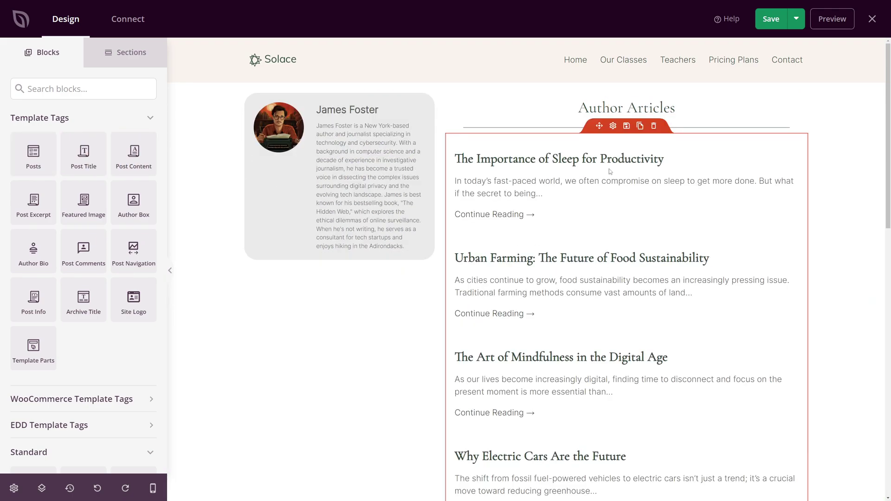
pyautogui.click(613, 126)
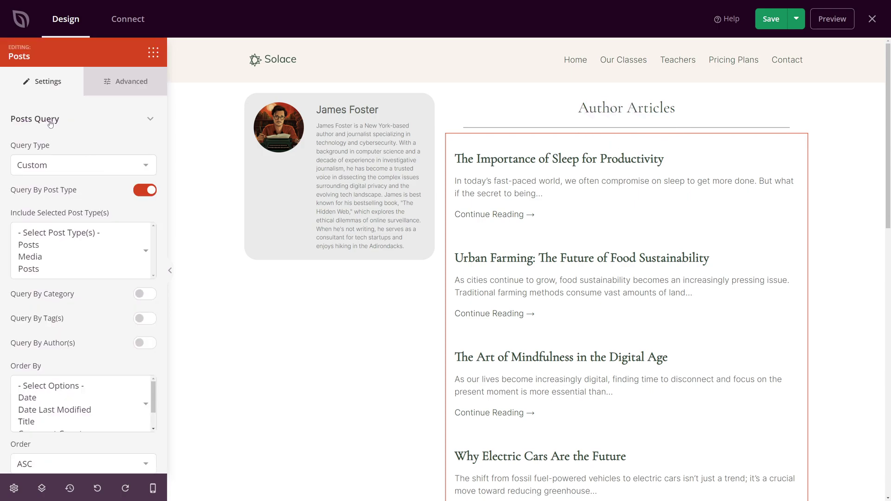
pyautogui.scroll(-3, 77, 181)
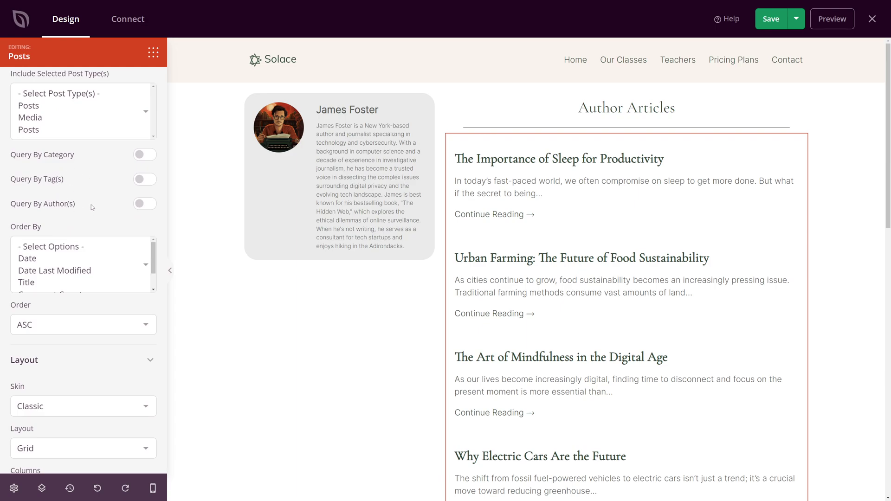
pyautogui.scroll(-2, 93, 207)
pyautogui.scroll(5, 116, 209)
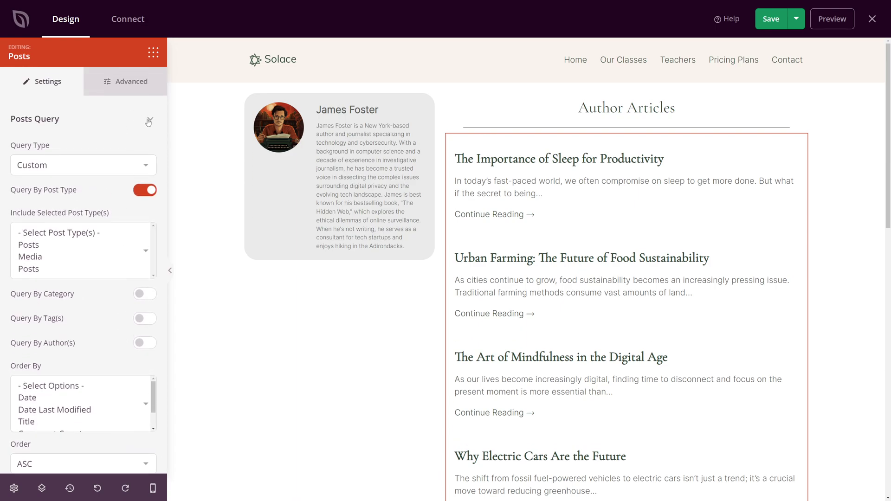
pyautogui.click(148, 121)
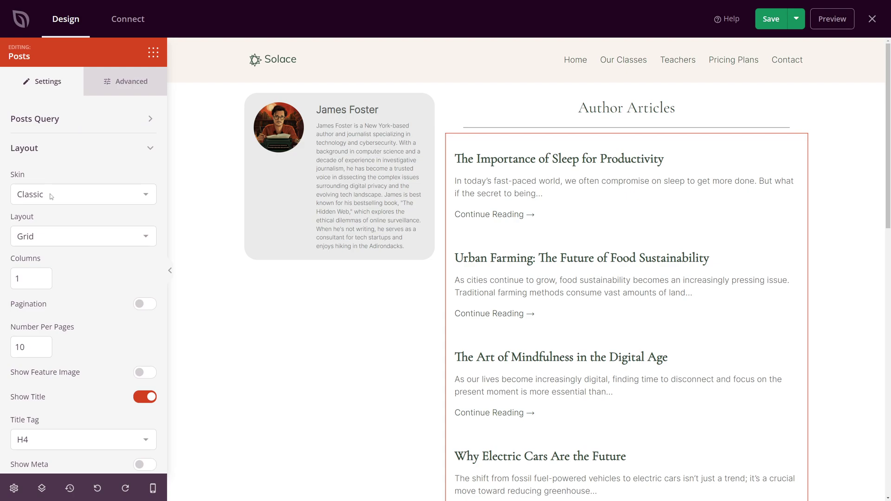
# Step: Set the posts to the Card skin in a Grid layout with 2 columns
pyautogui.click(51, 195)
pyautogui.click(49, 224)
pyautogui.click(52, 194)
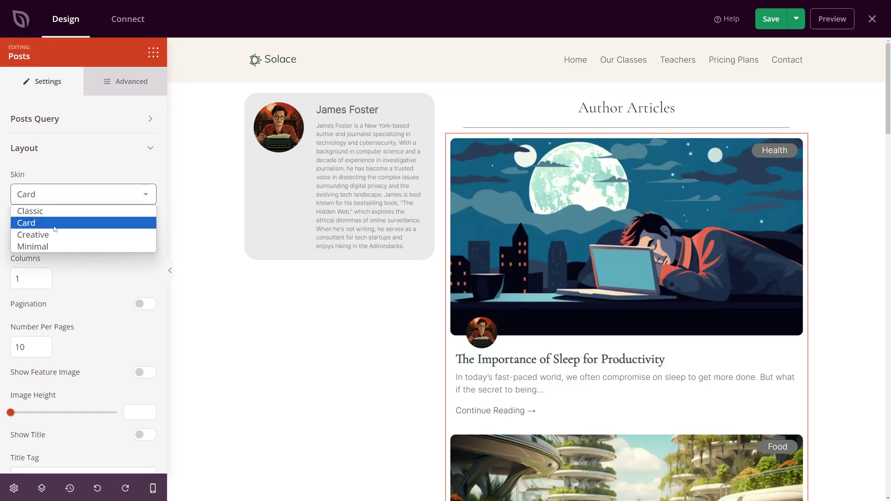
pyautogui.click(52, 223)
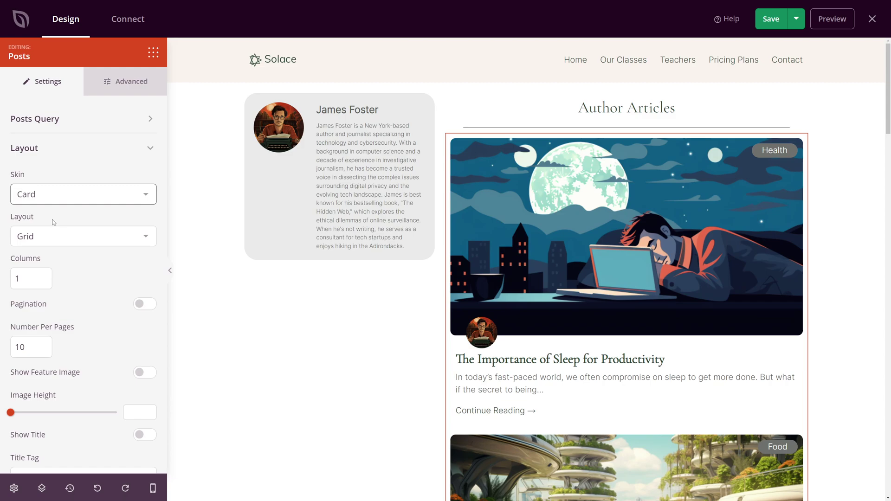
pyautogui.click(67, 238)
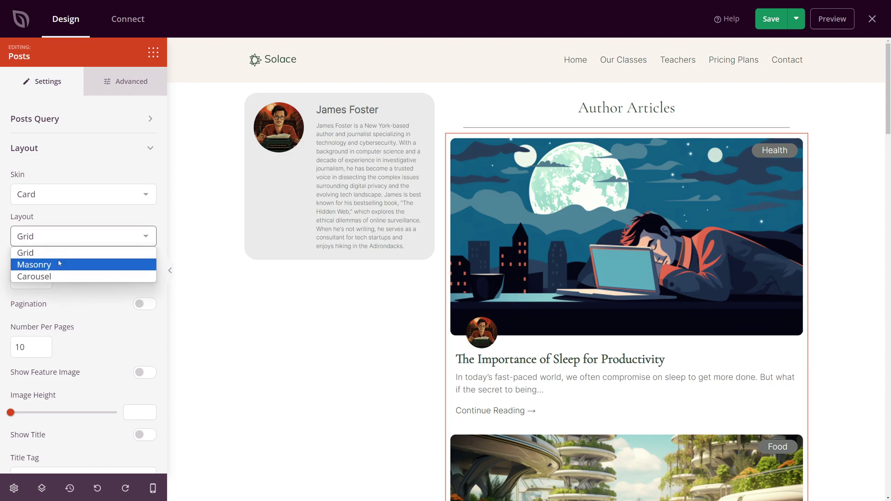
pyautogui.click(75, 251)
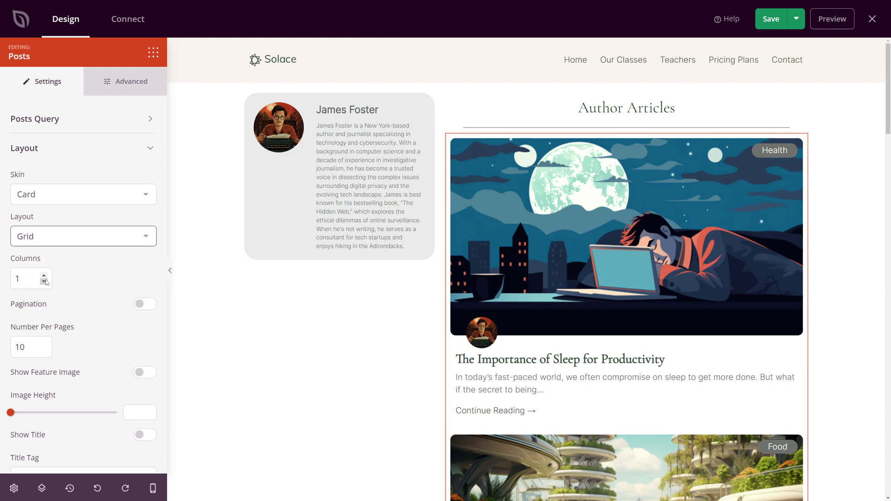
pyautogui.click(45, 280)
pyautogui.click(44, 280)
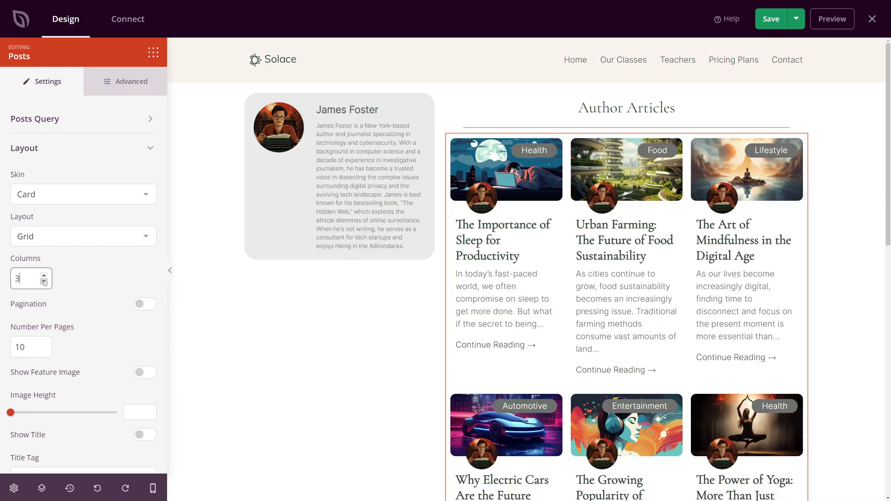
pyautogui.click(44, 282)
# Step: Show 6 posts per page with featured images on, keeping post titles visible
pyautogui.scroll(-3, 113, 280)
pyautogui.scroll(-3, 106, 258)
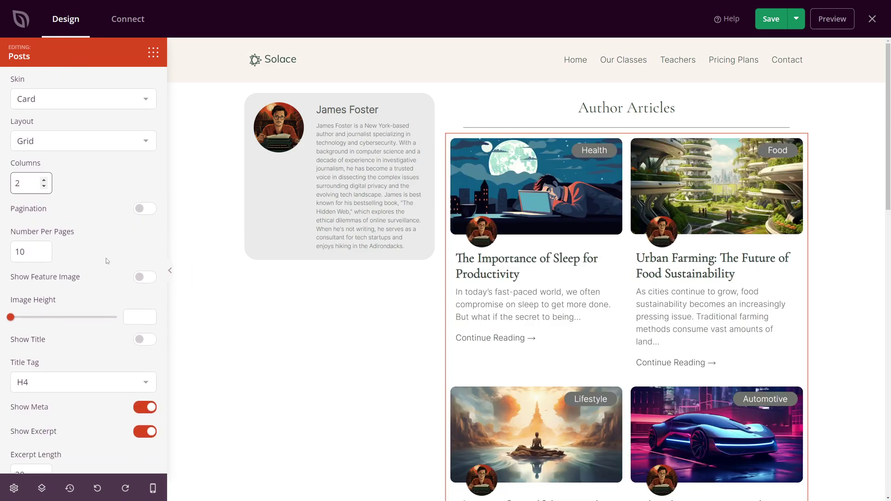
pyautogui.click(44, 212)
pyautogui.click(44, 211)
pyautogui.click(45, 211)
pyautogui.click(44, 212)
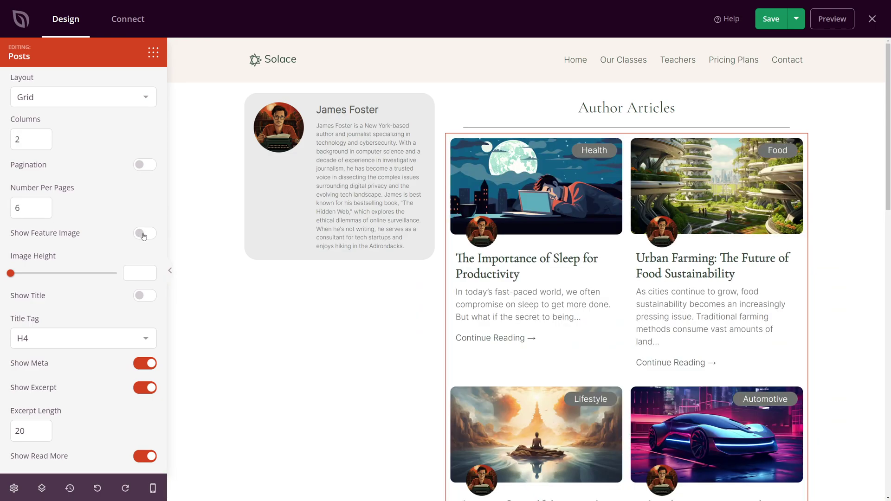
pyautogui.click(144, 234)
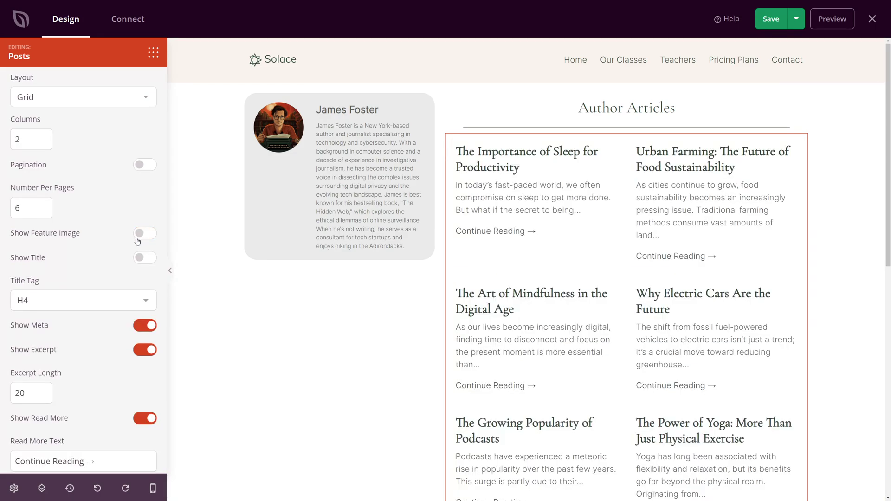
pyautogui.moveTo(16, 274); pyautogui.dragTo(113, 273)
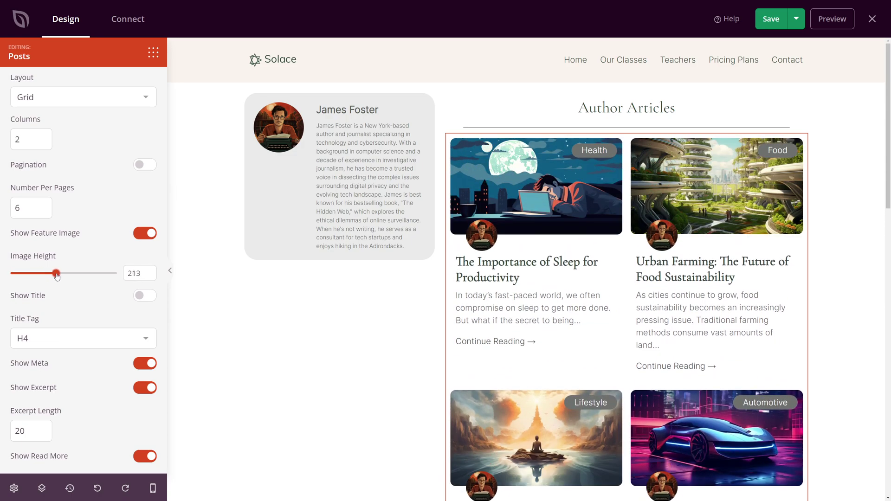
pyautogui.click(141, 295)
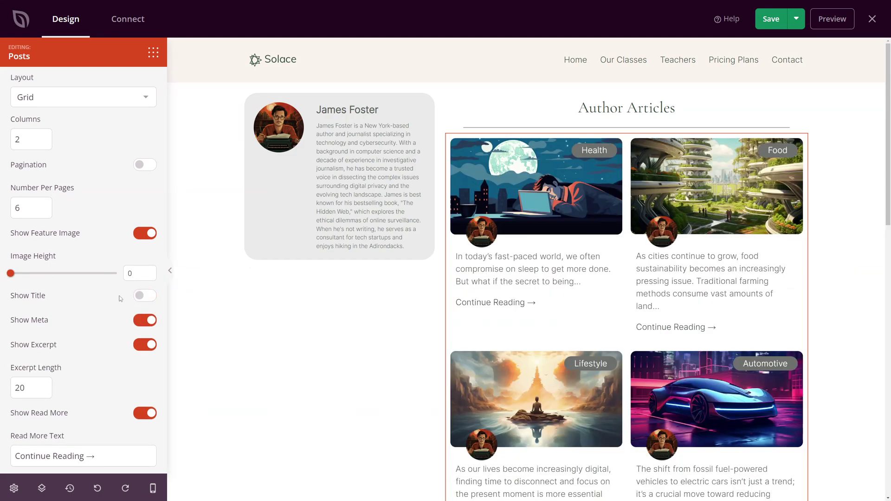
pyautogui.click(119, 299)
# Step: Keep the Continue Reading links and use Category as the badge taxonomy
pyautogui.scroll(-3, 118, 229)
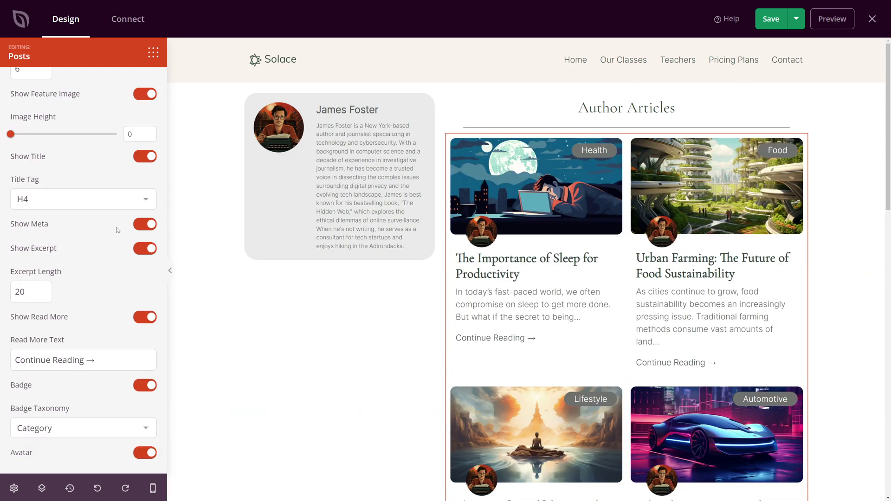
pyautogui.scroll(-1, 123, 230)
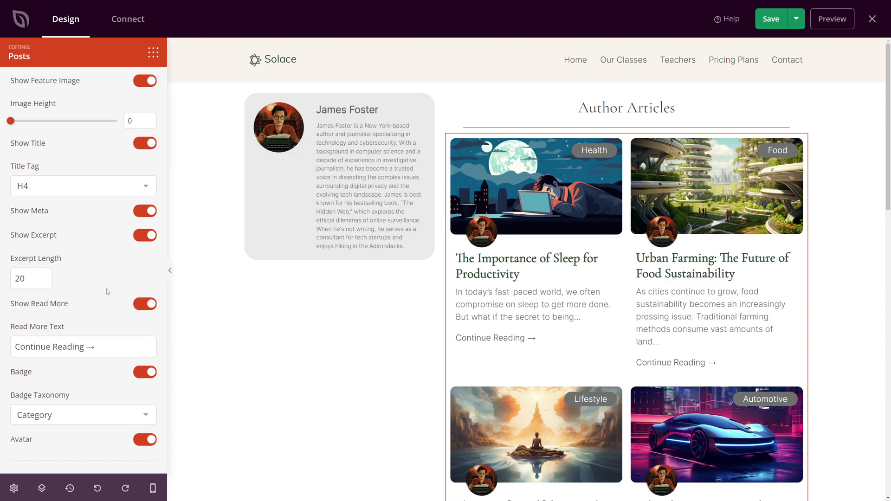
pyautogui.click(141, 307)
pyautogui.click(141, 345)
pyautogui.click(96, 416)
pyautogui.click(87, 416)
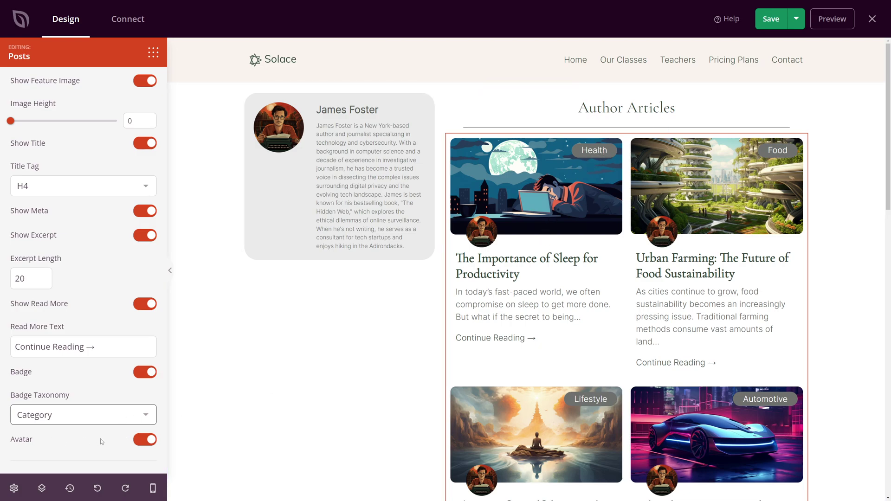
# Step: In the Posts Advanced tab, give cards light grey rounded backgrounds and smaller dark badges
pyautogui.click(489, 236)
pyautogui.click(128, 86)
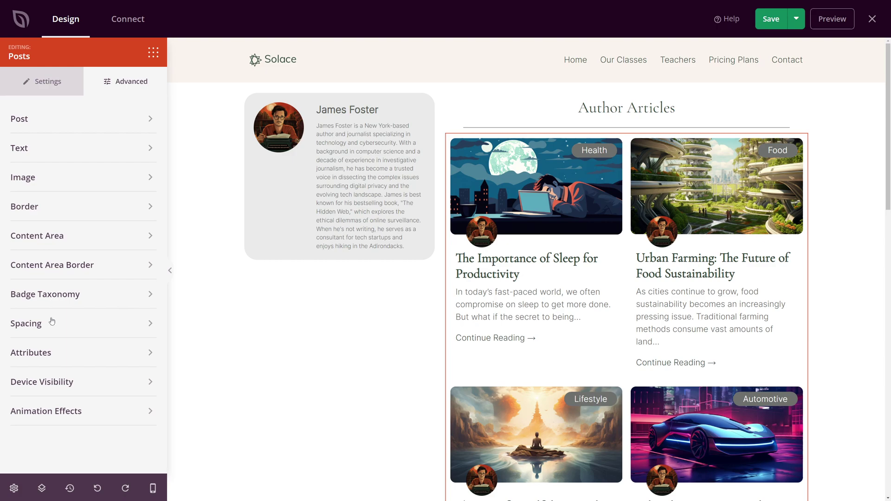
pyautogui.press('Escape')
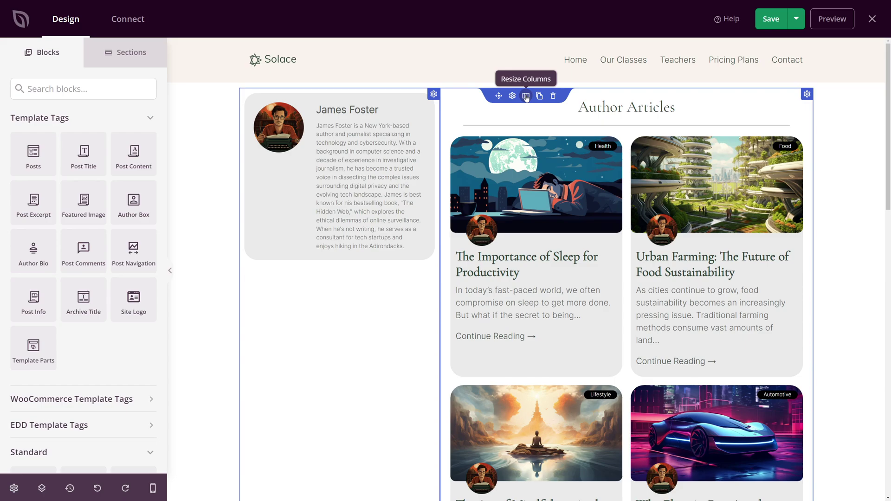
# Step: Drag the column divider to narrow the author column, undo it, and save the template
pyautogui.click(526, 96)
pyautogui.moveTo(442, 111)
pyautogui.mouseDown()
pyautogui.moveTo(383, 112)
pyautogui.moveTo(425, 112)
pyautogui.mouseUp()
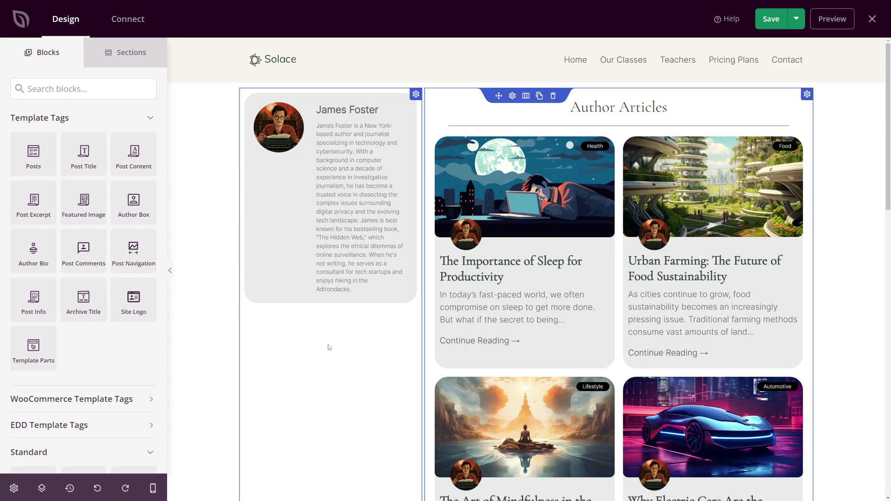
pyautogui.hotkey('ctrl', 'z')
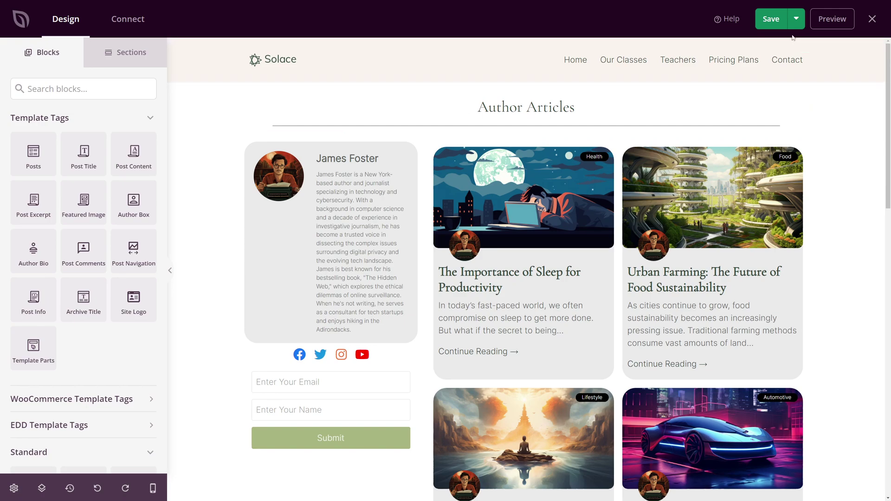
pyautogui.click(771, 23)
pyautogui.click(797, 26)
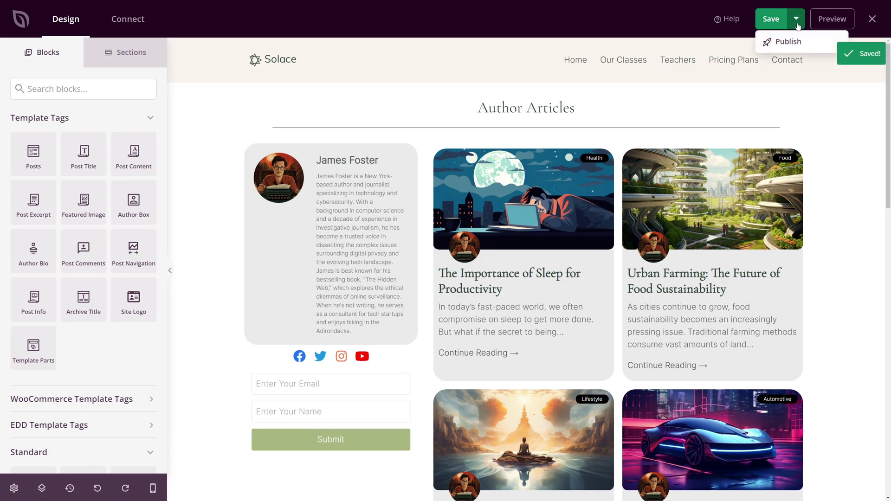
# Step: Publish the Authors - Custom author template from the Save dropdown
pyautogui.click(787, 45)
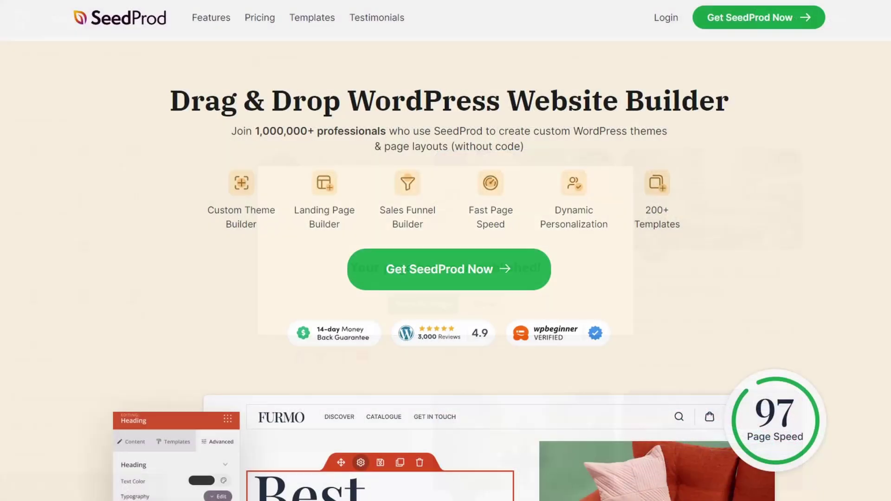